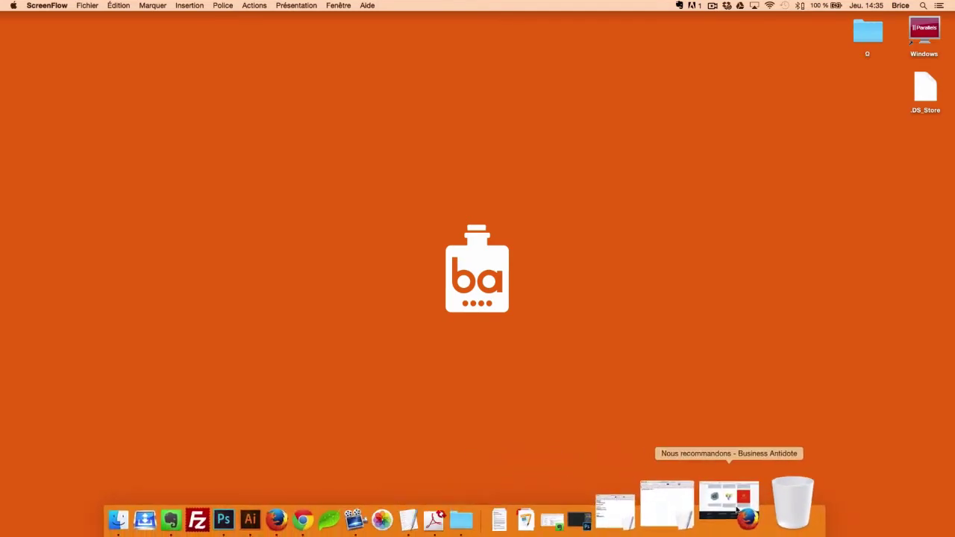
- Bring up the browser window, examine the Gravity Forms licence options from the recommendations page, and close that site
click(737, 510)
click(319, 227)
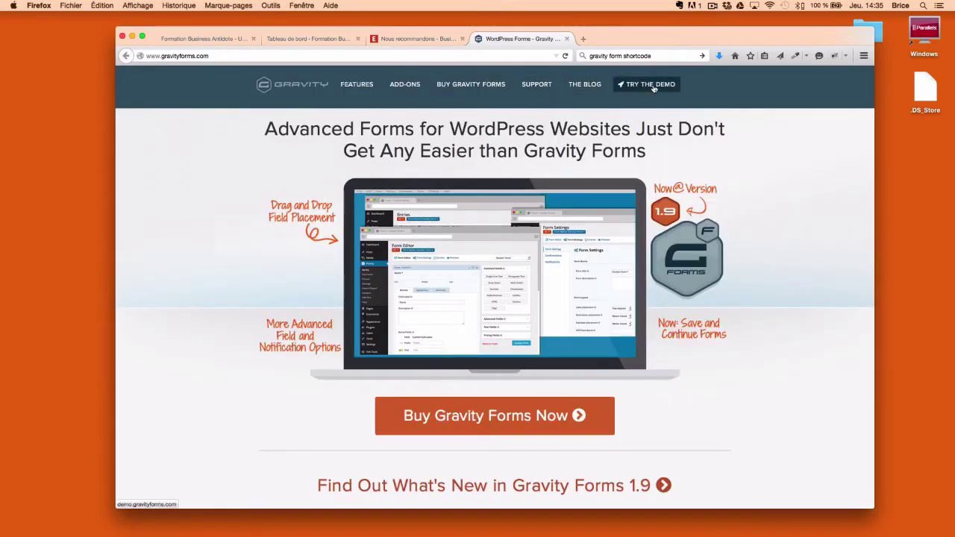
click(567, 415)
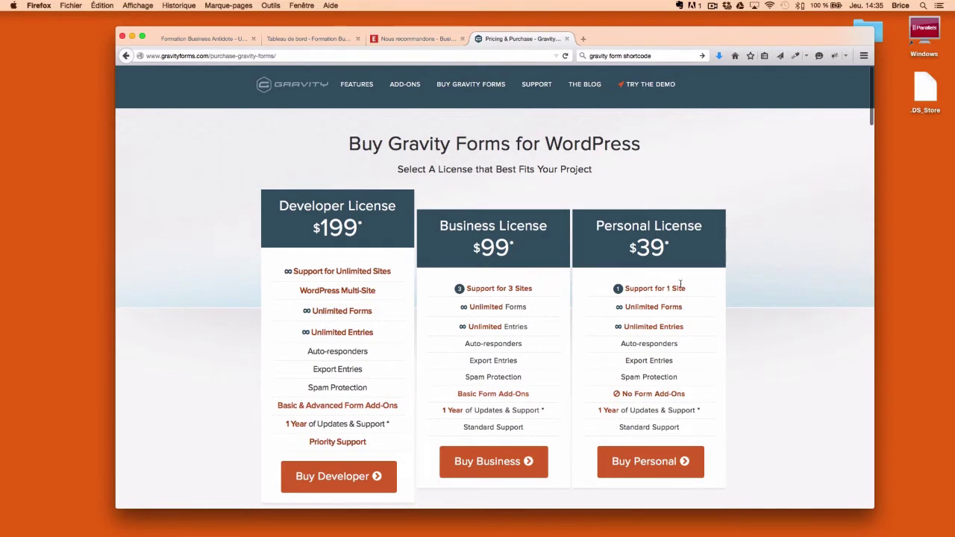
drag(697, 290, 618, 288)
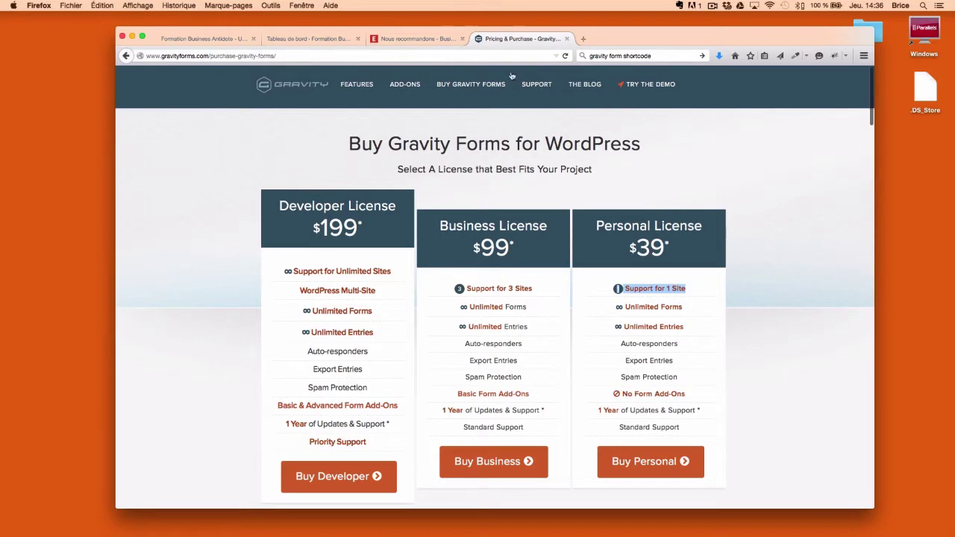
click(567, 38)
- Create a new form titled "Contact" in the WordPress dashboard's Formulaires section
click(330, 39)
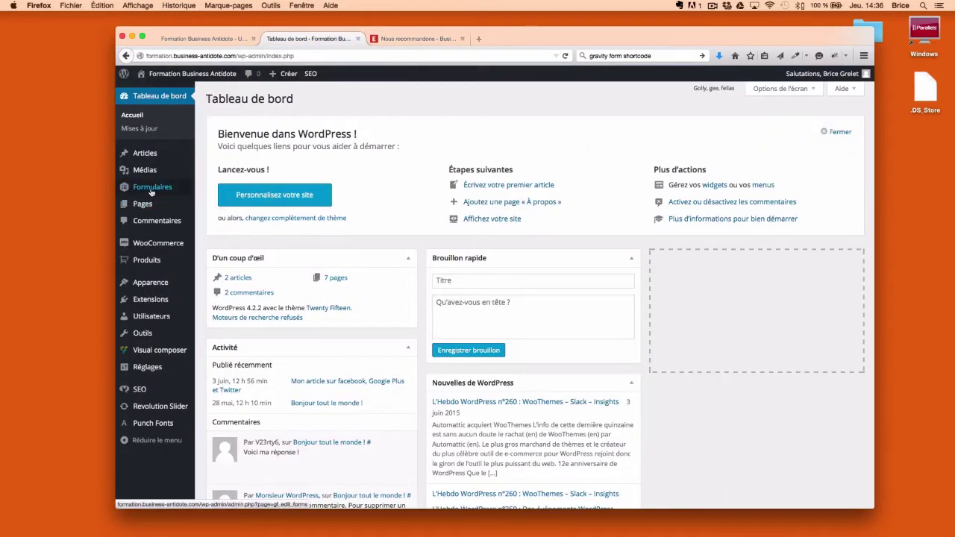
mouse_move(139, 193)
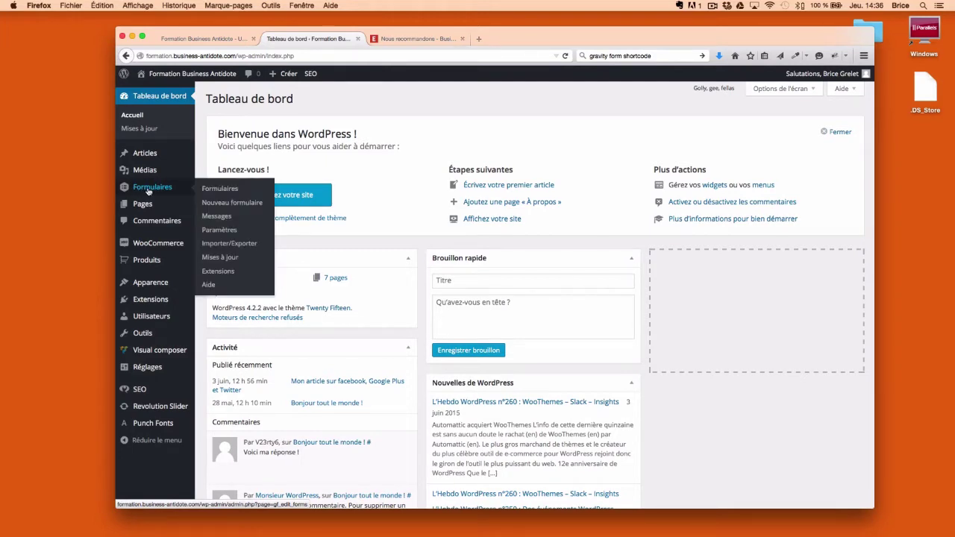
click(166, 192)
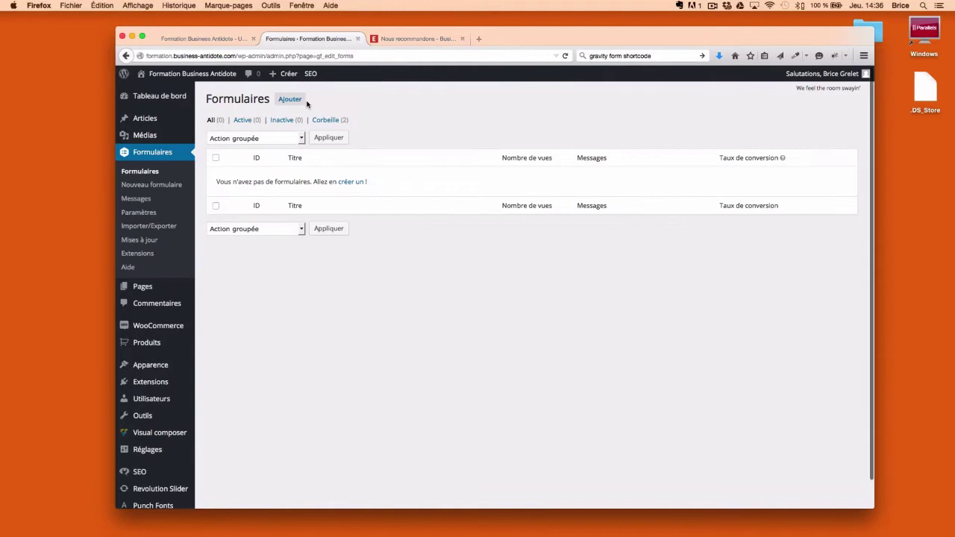
click(302, 103)
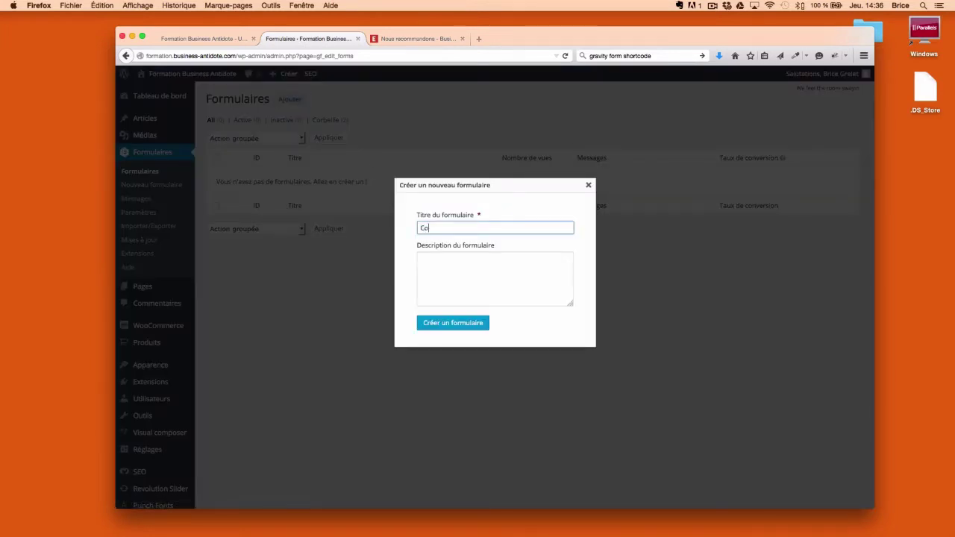
text(Contact)
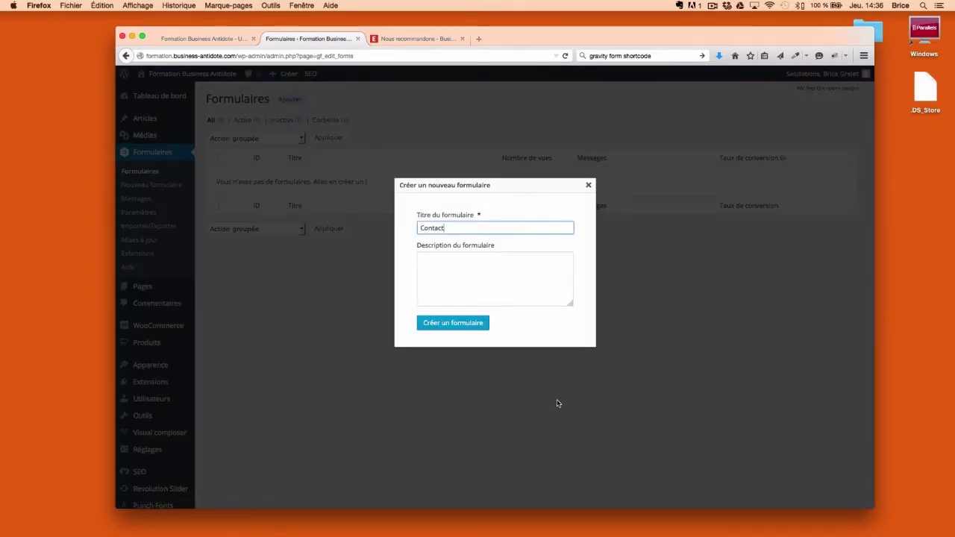
click(453, 322)
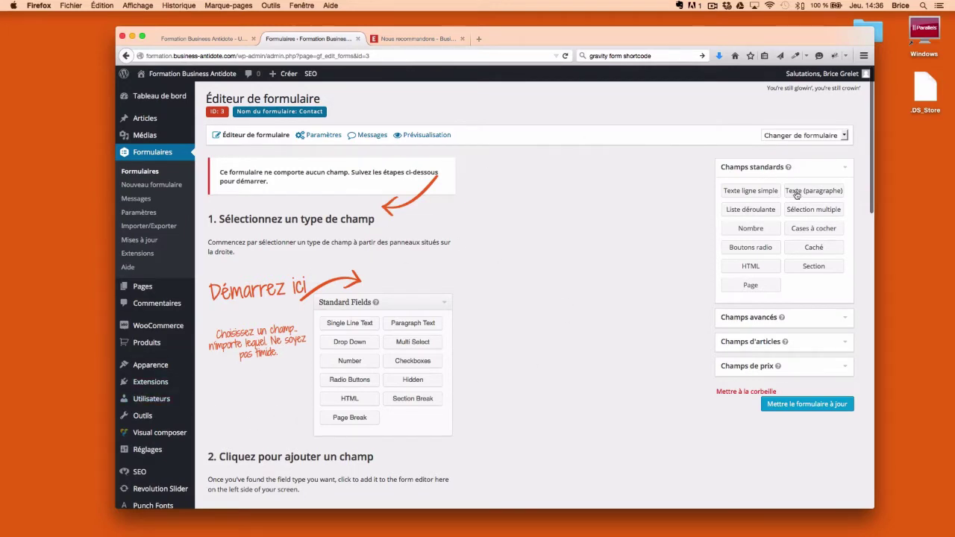
click(849, 170)
click(849, 170)
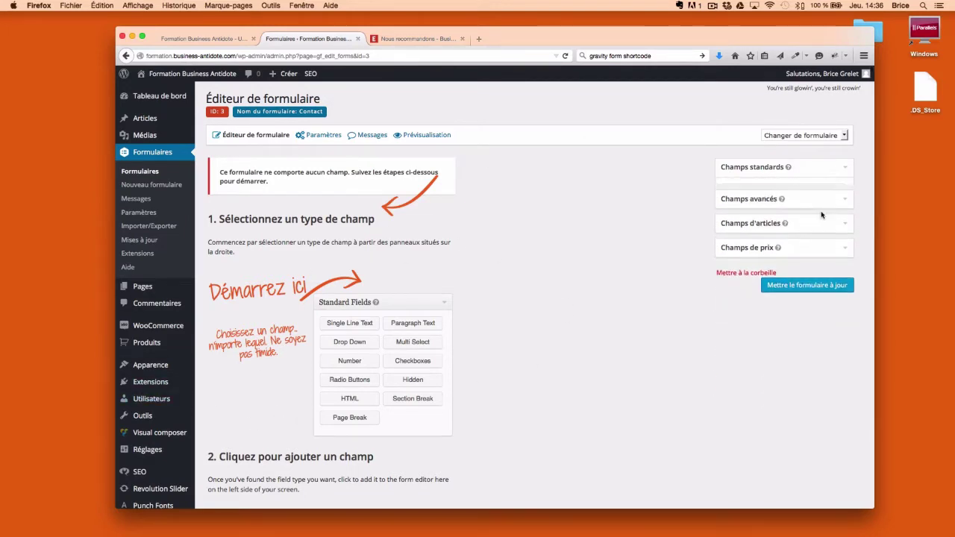
scroll(379, 244, down, 10)
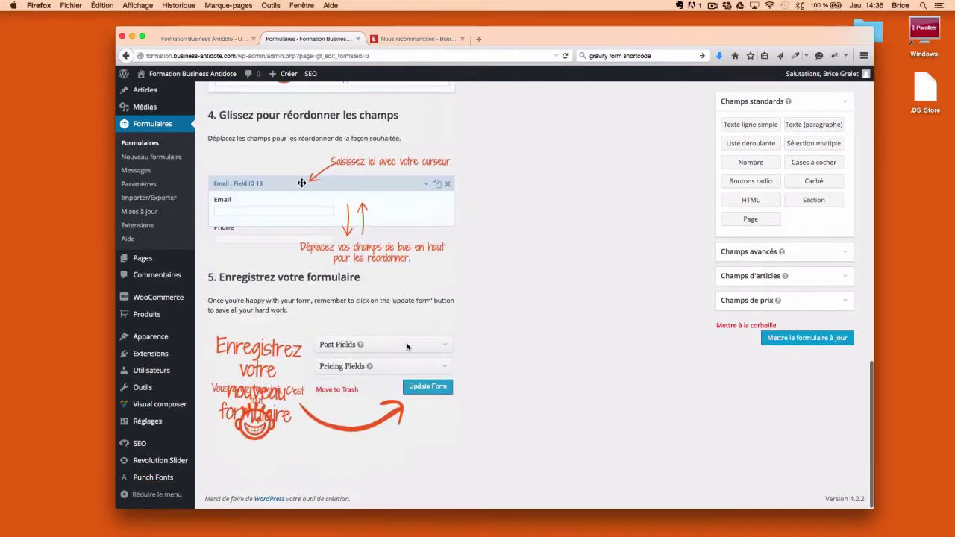
scroll(407, 346, up, 10)
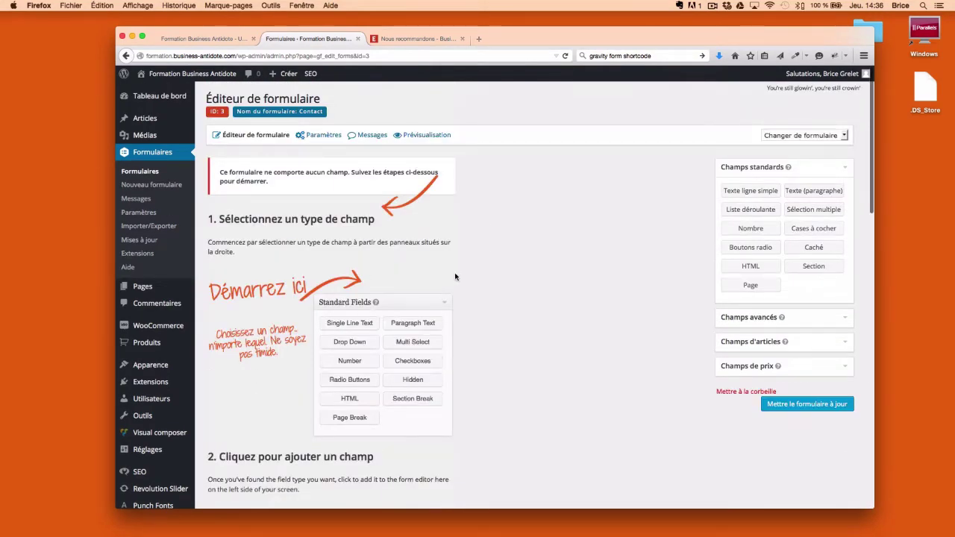
- Add a single-line text field and an advanced Email field to the Contact form
click(769, 197)
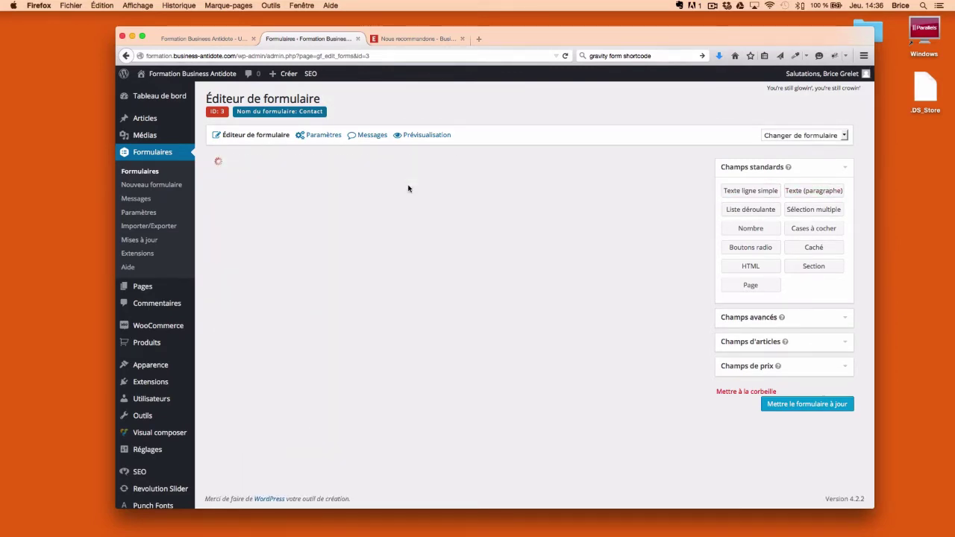
click(769, 319)
click(752, 273)
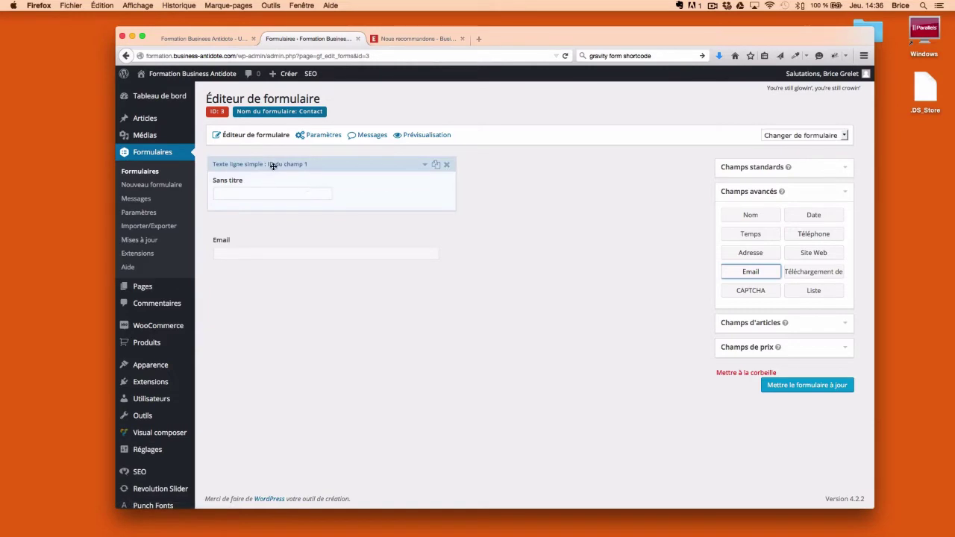
- Set the single-line text field's label to "Nom" and save the form
click(363, 163)
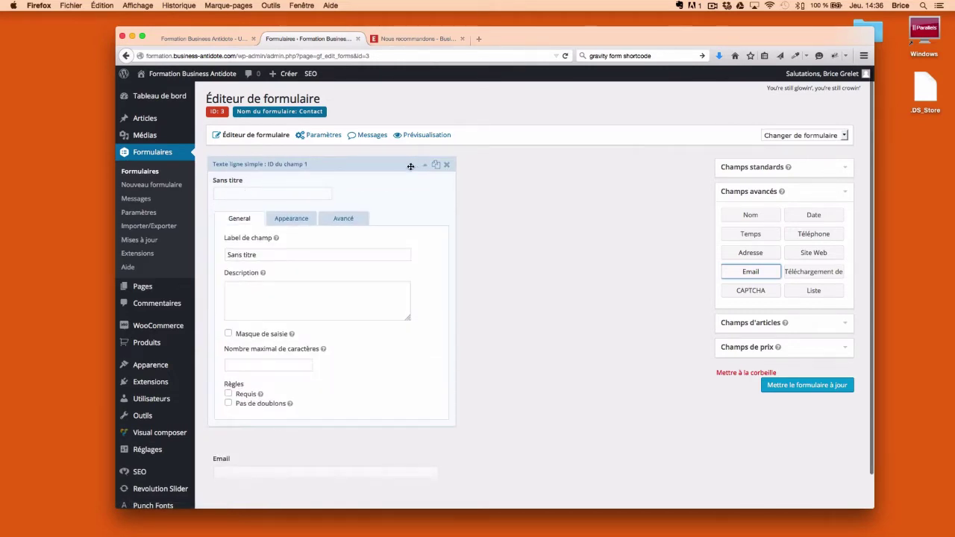
click(290, 255)
key(super+a)
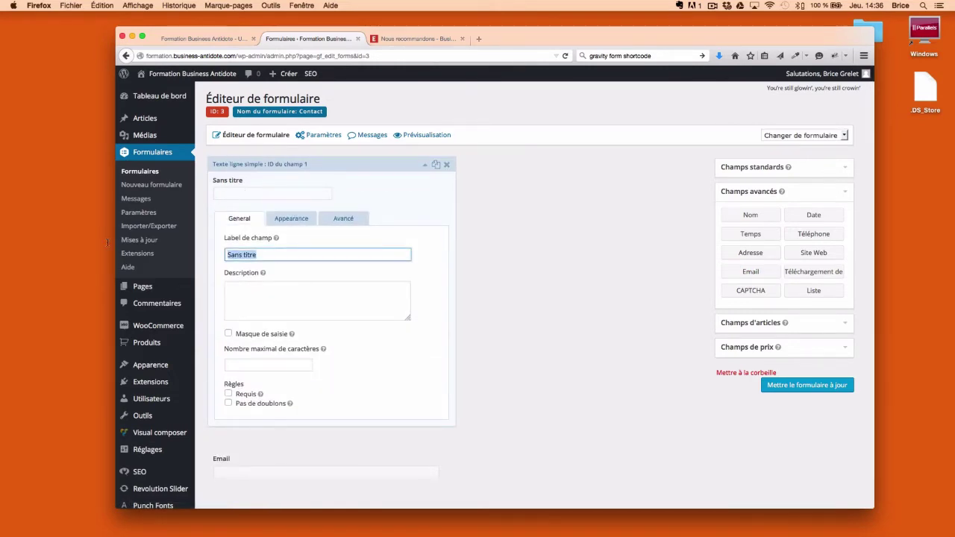
text(Nom)
click(423, 167)
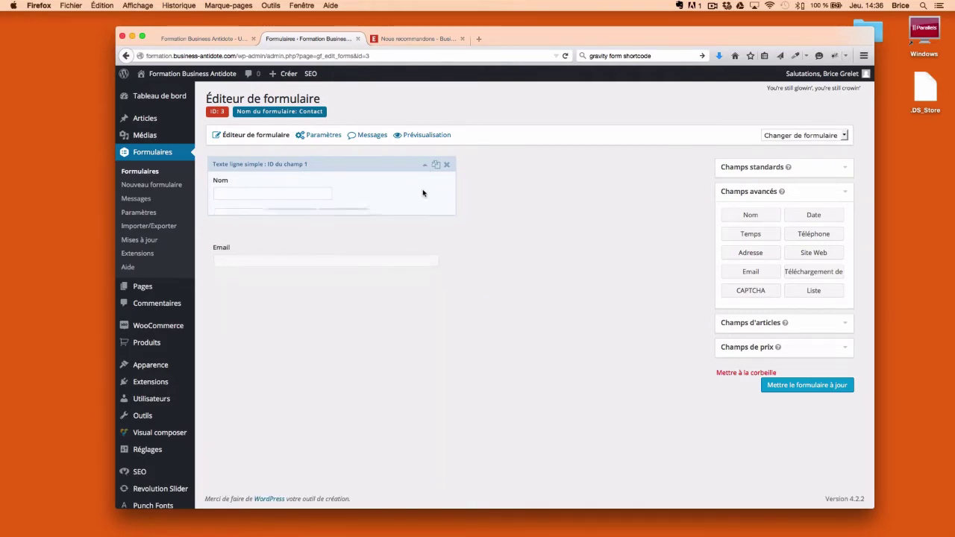
click(815, 384)
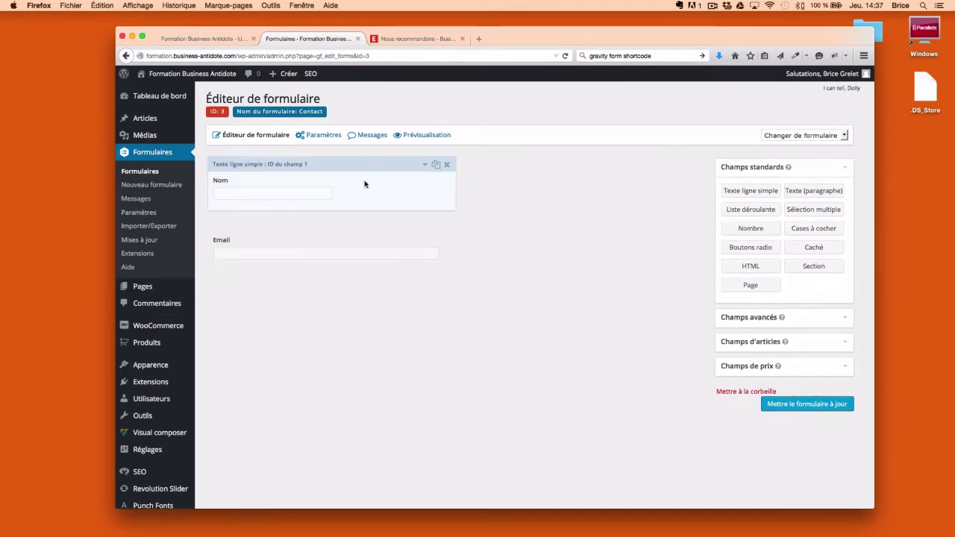
- Switch to the TextEdit document Sans titre 5 and copy the shortcode [gravityform id=1]
mouse_move(791, 531)
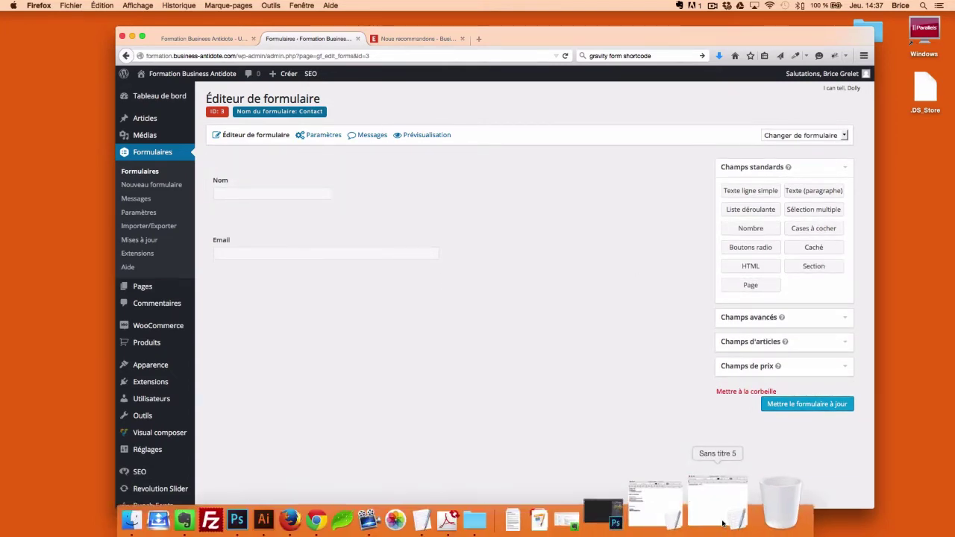
click(722, 524)
key(super+a)
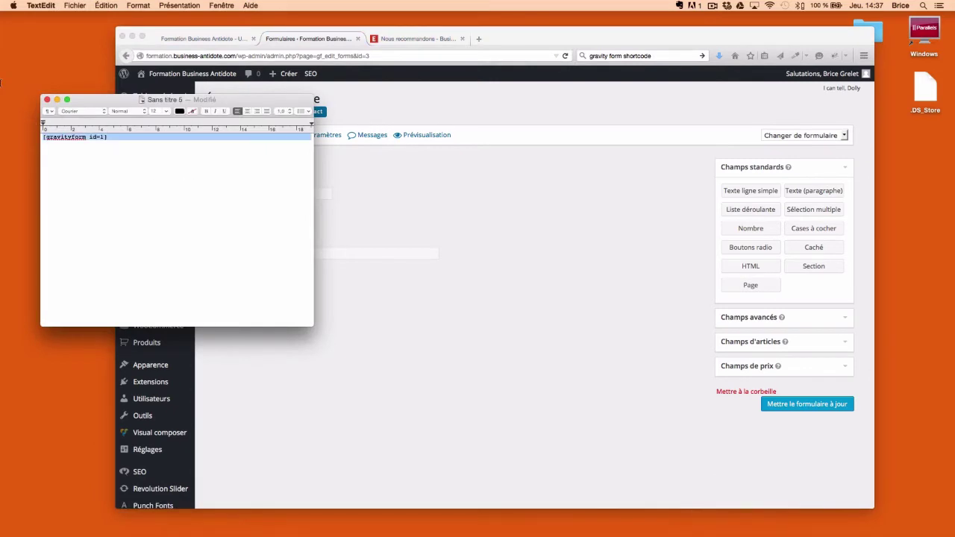
drag(141, 143, 43, 138)
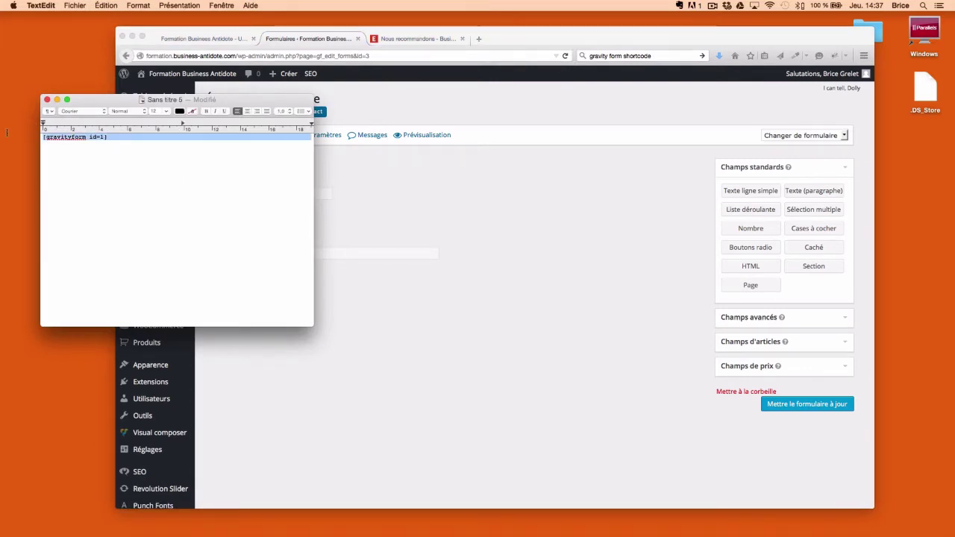
click(141, 152)
drag(110, 138, 40, 137)
key(super+c)
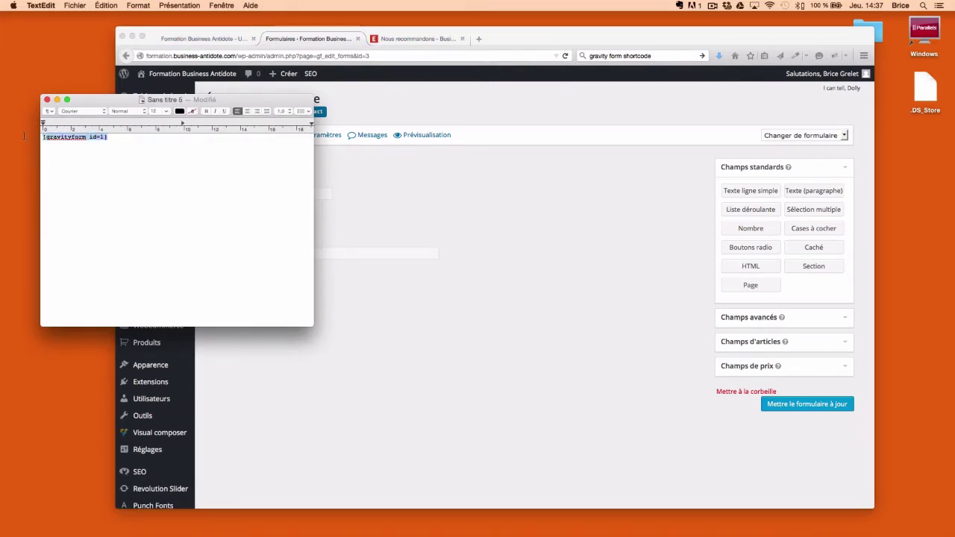
- Check the Contact form's ID in the form editor and the forms list against the id in the shortcode
click(351, 159)
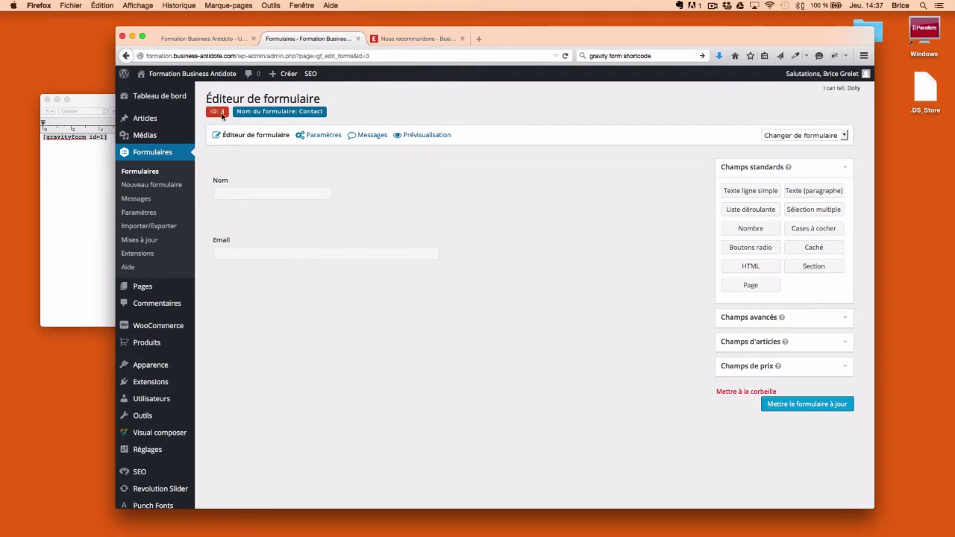
click(102, 139)
click(105, 138)
click(464, 108)
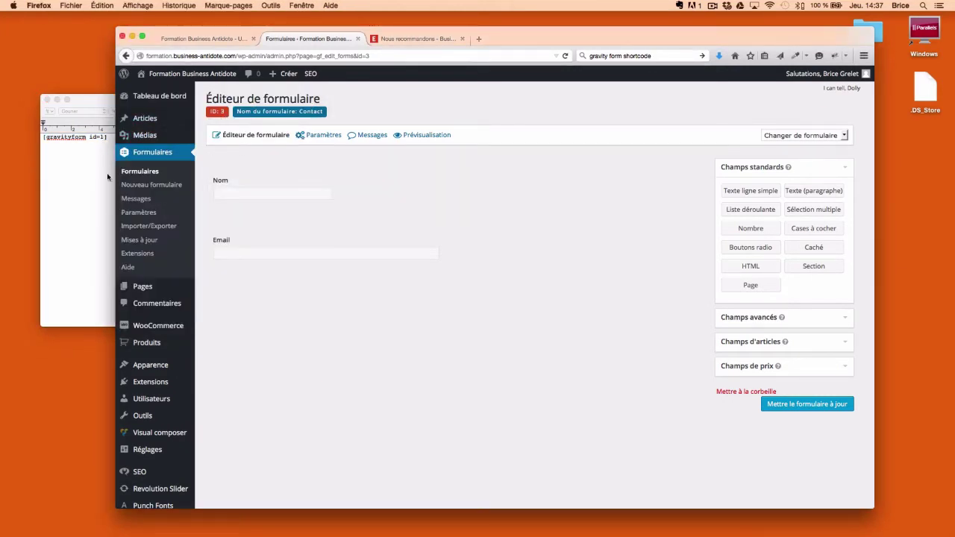
click(142, 173)
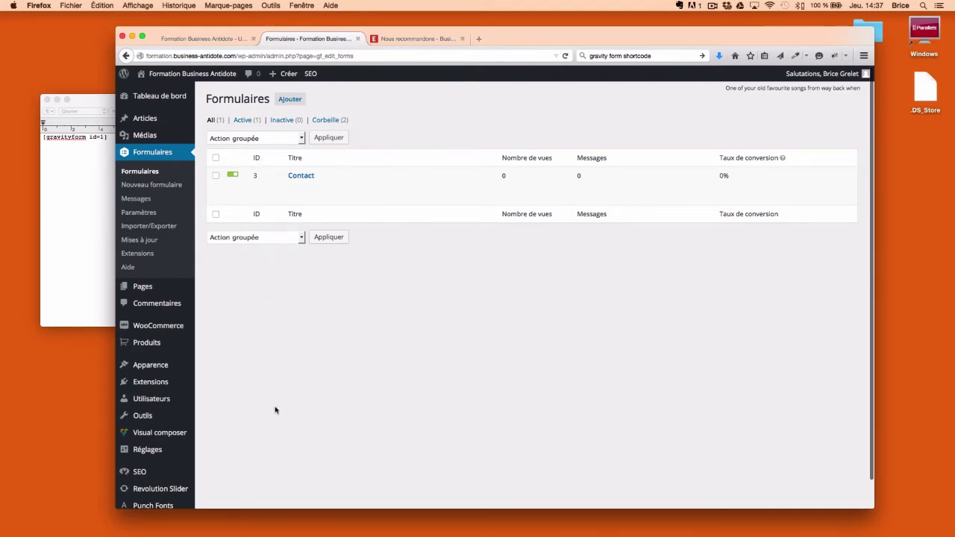
- Open the Test VC page for editing from the list of pages
click(147, 289)
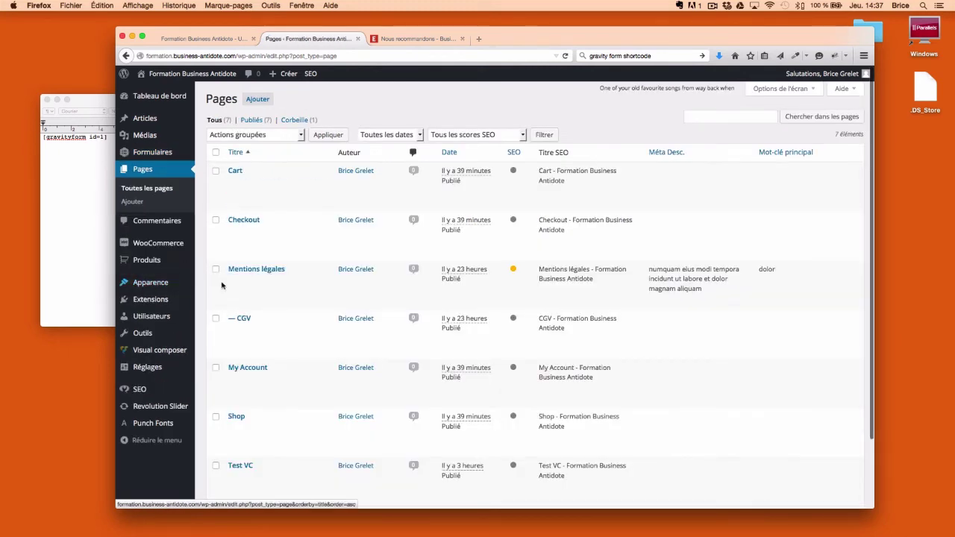
scroll(238, 377, down, 2)
scroll(239, 377, up, 1)
click(241, 388)
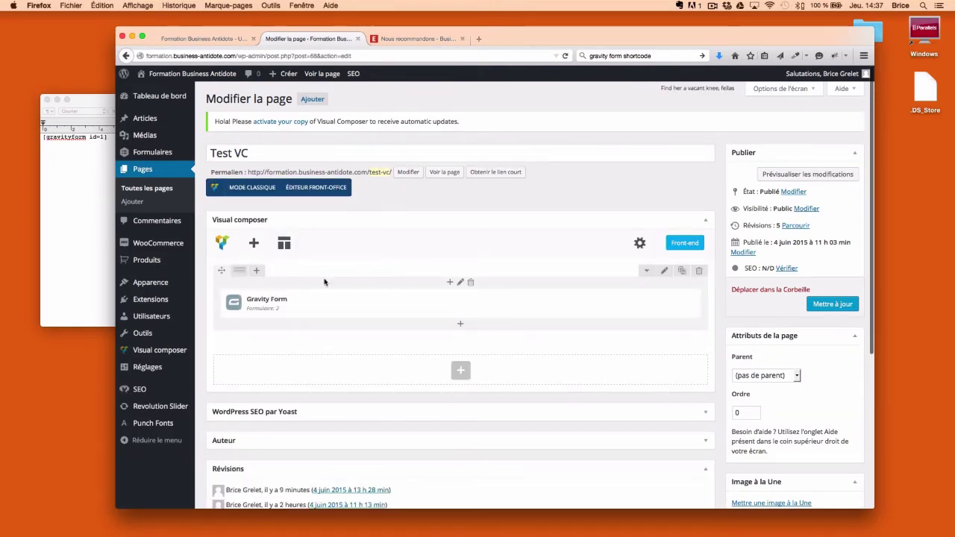
- Delete the existing Gravity Form element and its row from the Test VC page
click(500, 304)
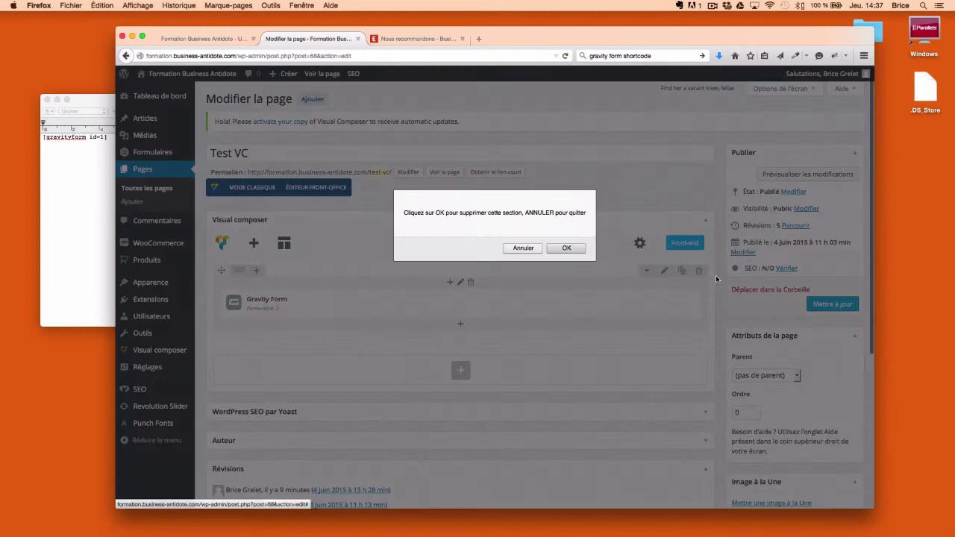
click(565, 249)
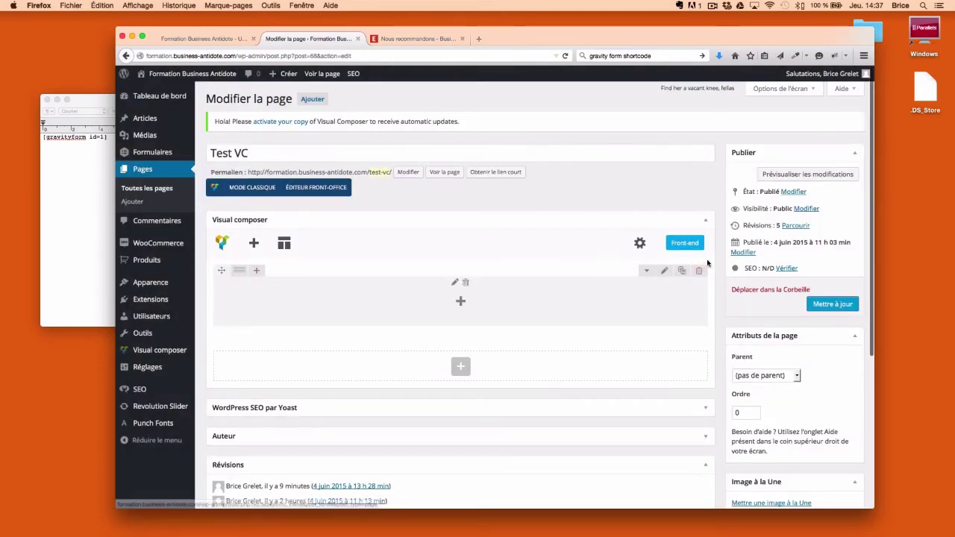
click(699, 271)
click(566, 252)
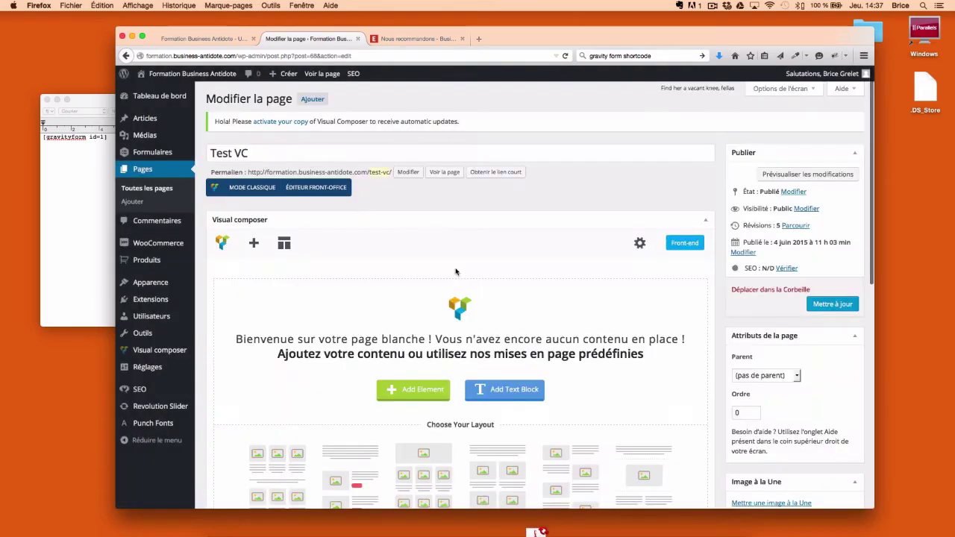
- Switch the page to classic mode, insert the shortcode as [gravityform id=3], and update the page
click(252, 187)
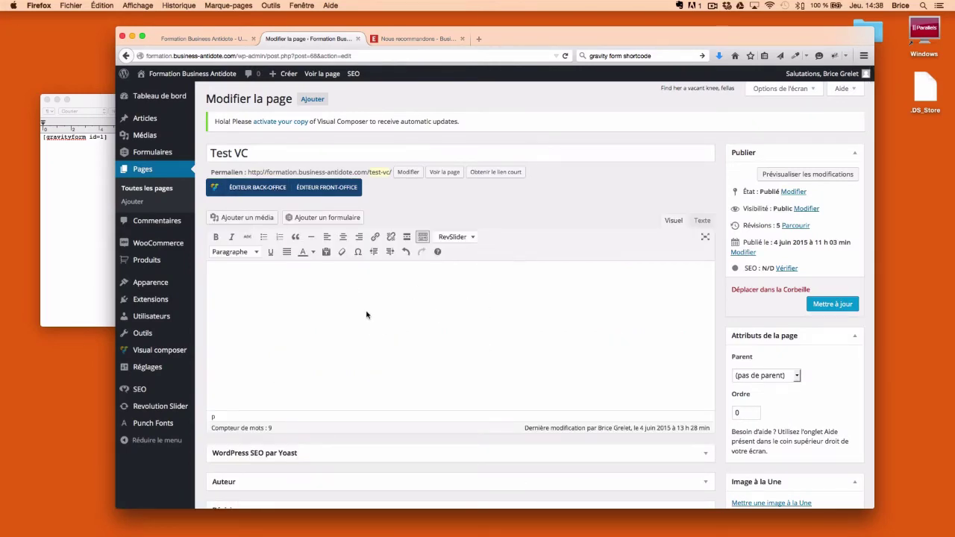
key(super+v)
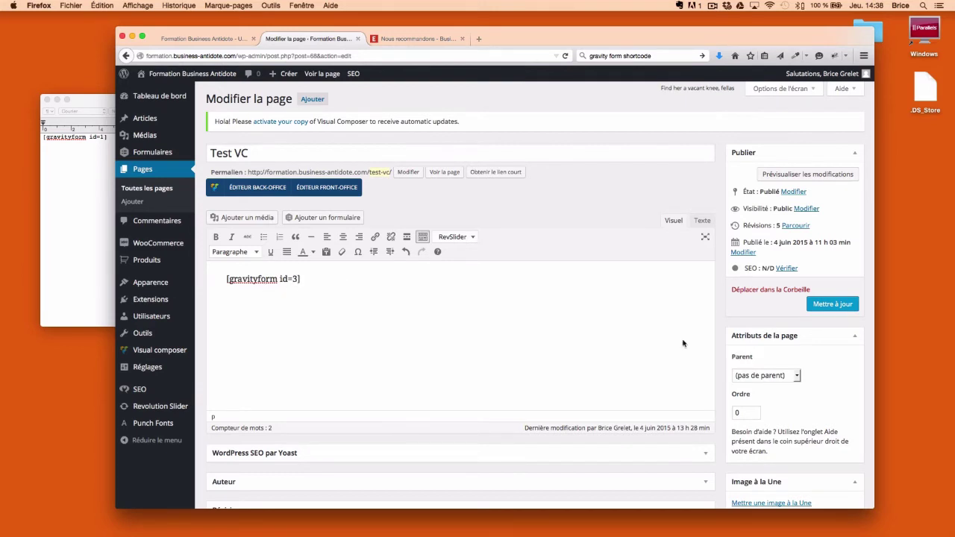
click(829, 305)
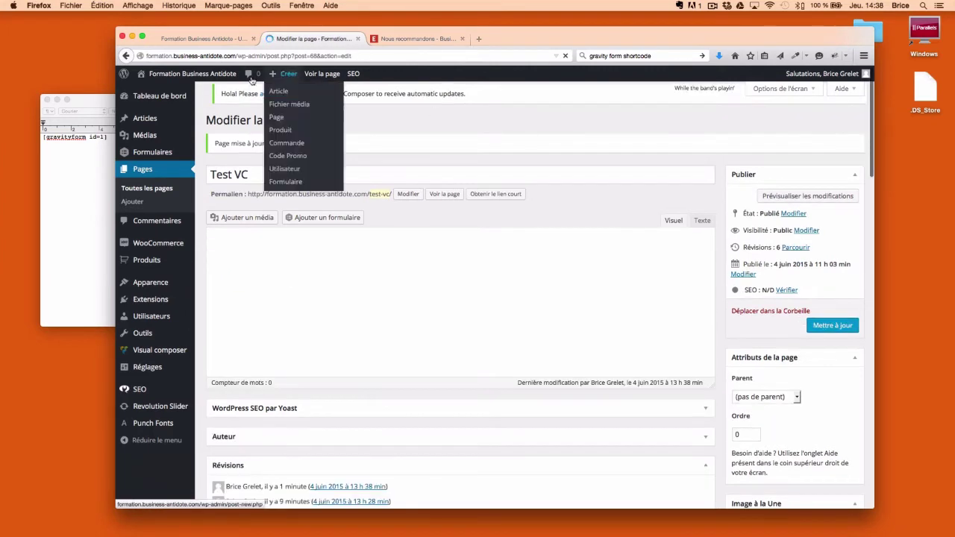
- View the Test VC page on the public site to check the embedded contact form
click(190, 37)
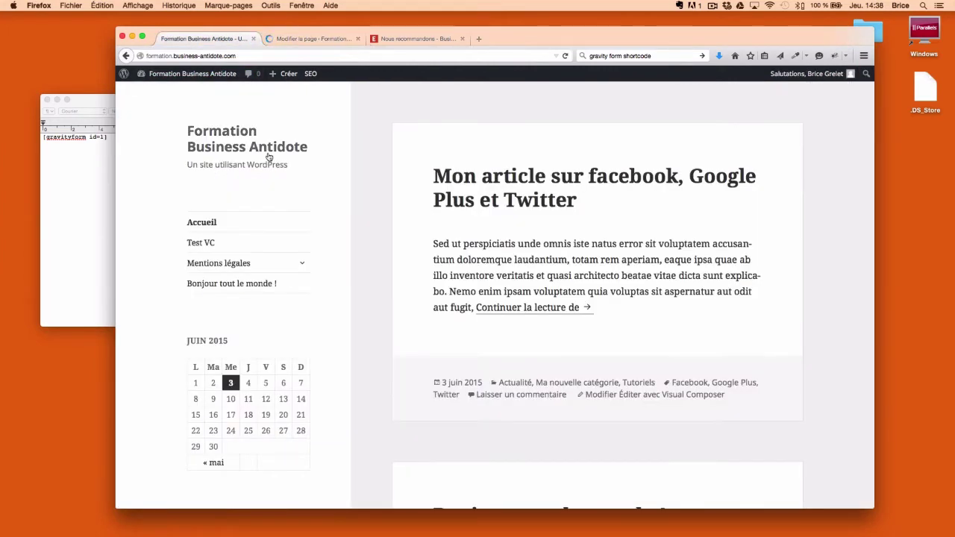
click(205, 244)
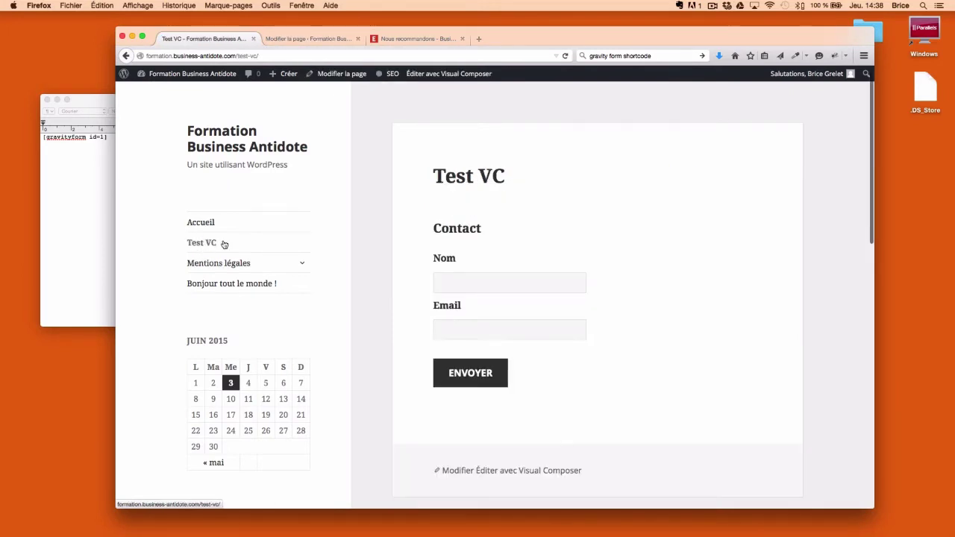
- Check the Nom and Email fields on the public page, and view the messages received through the Contact form in the WordPress admin
click(500, 277)
click(486, 330)
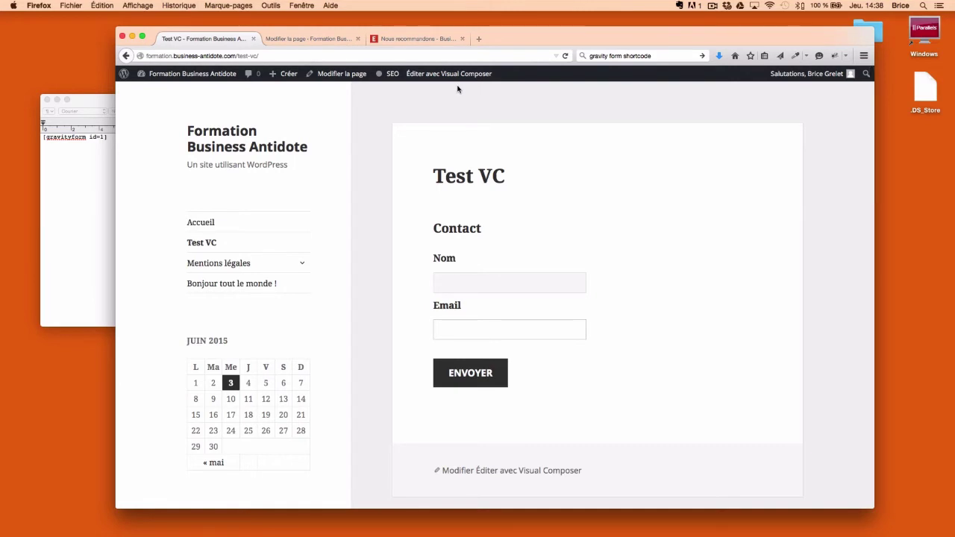
click(313, 39)
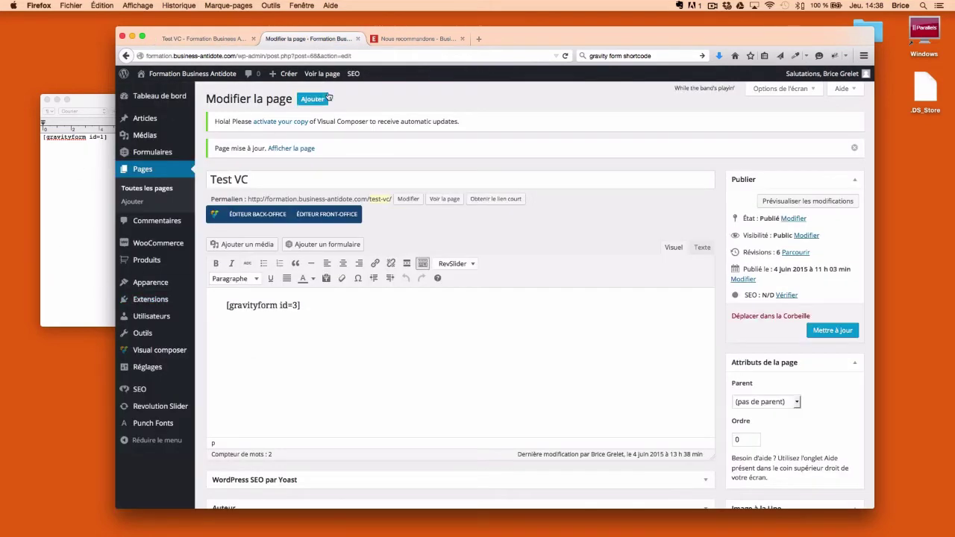
click(149, 158)
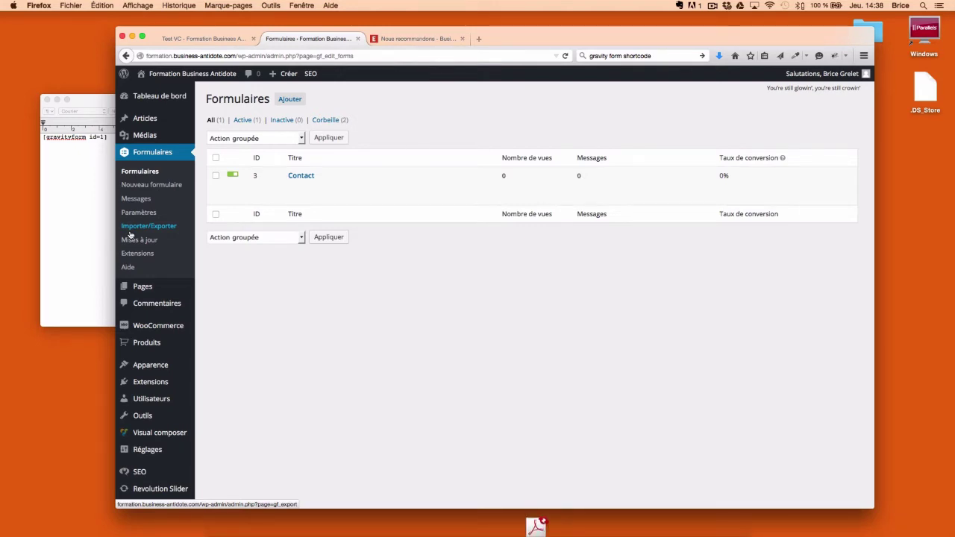
click(136, 199)
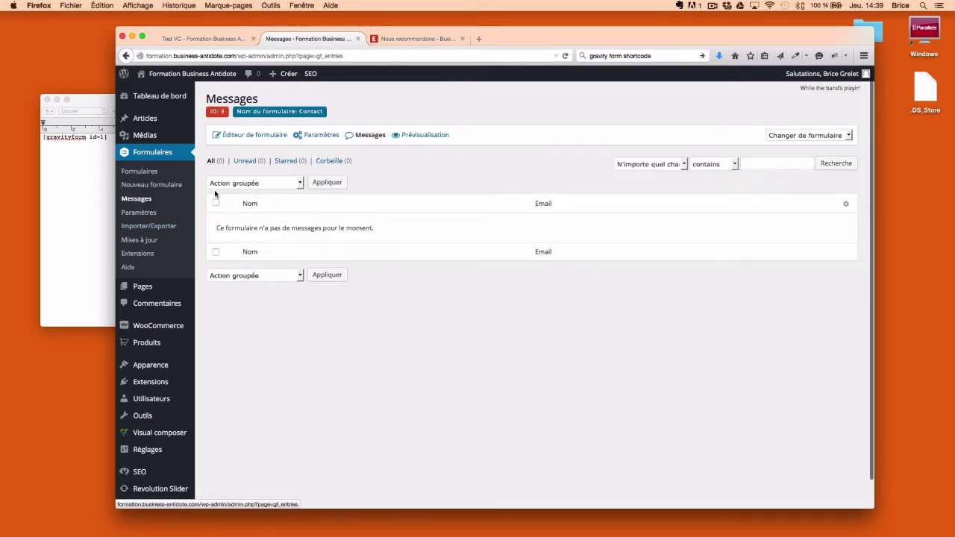
click(820, 135)
click(786, 157)
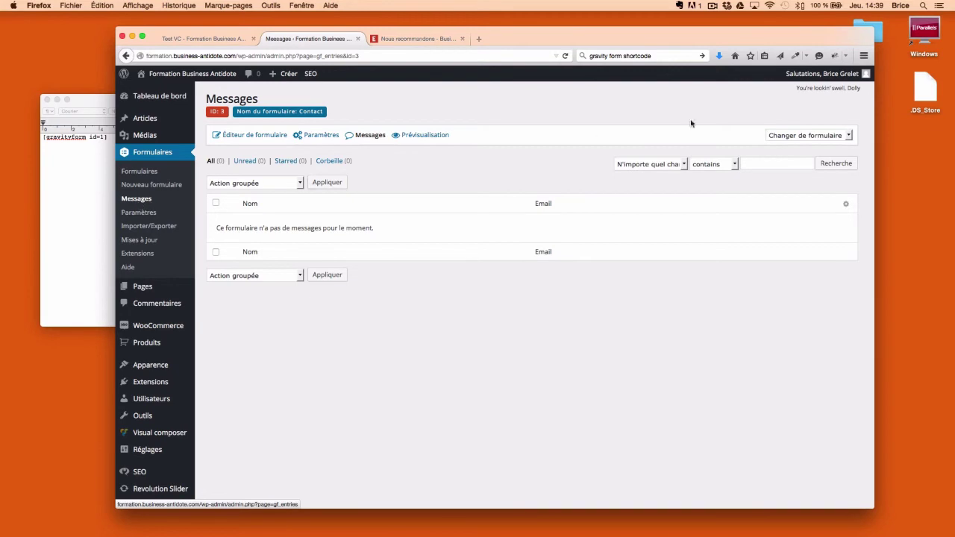
click(805, 135)
click(784, 154)
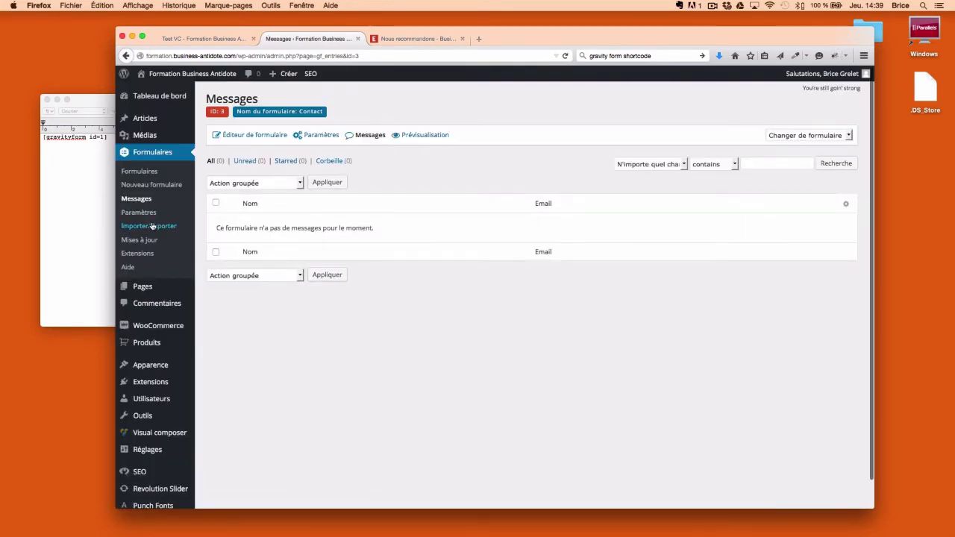
- Open the Contact form from the forms list and review its general settings, from basic settings to form options
click(146, 170)
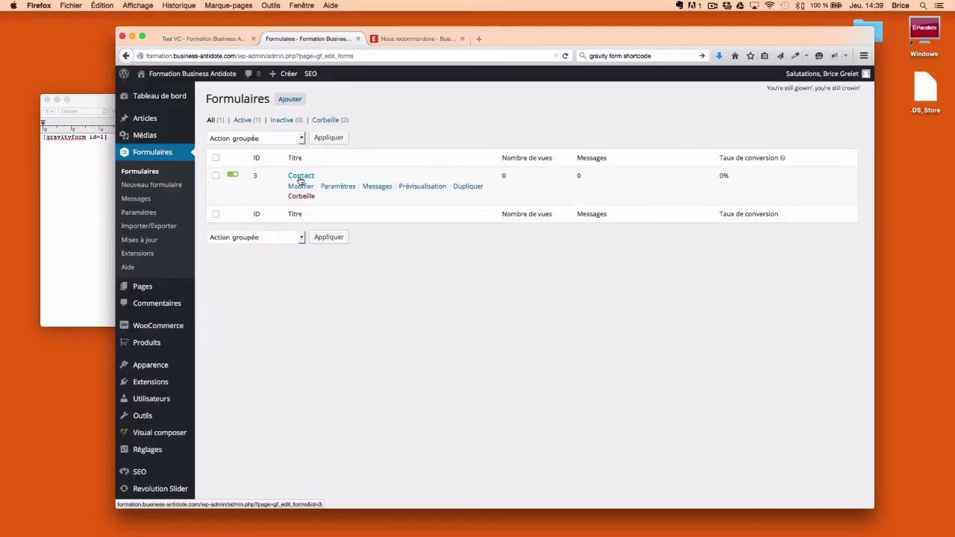
click(300, 178)
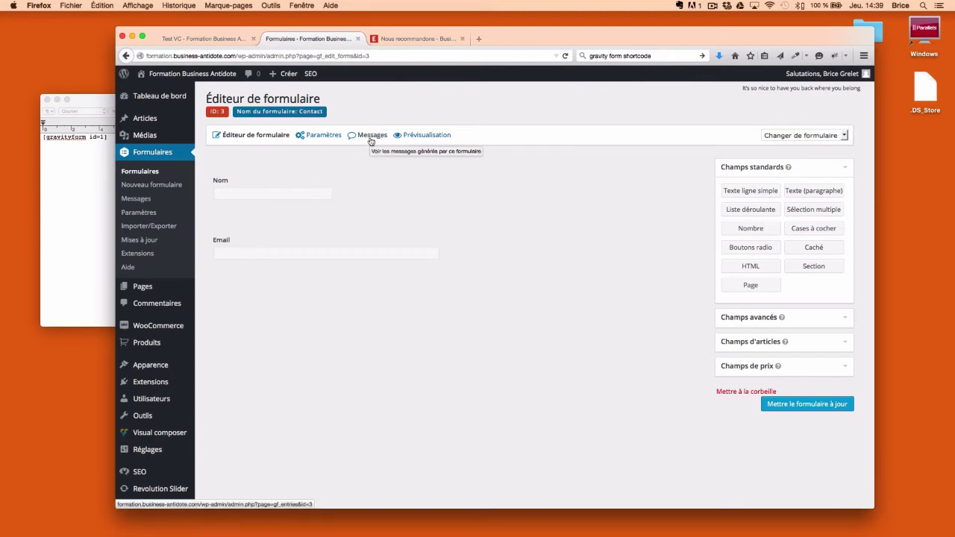
click(309, 136)
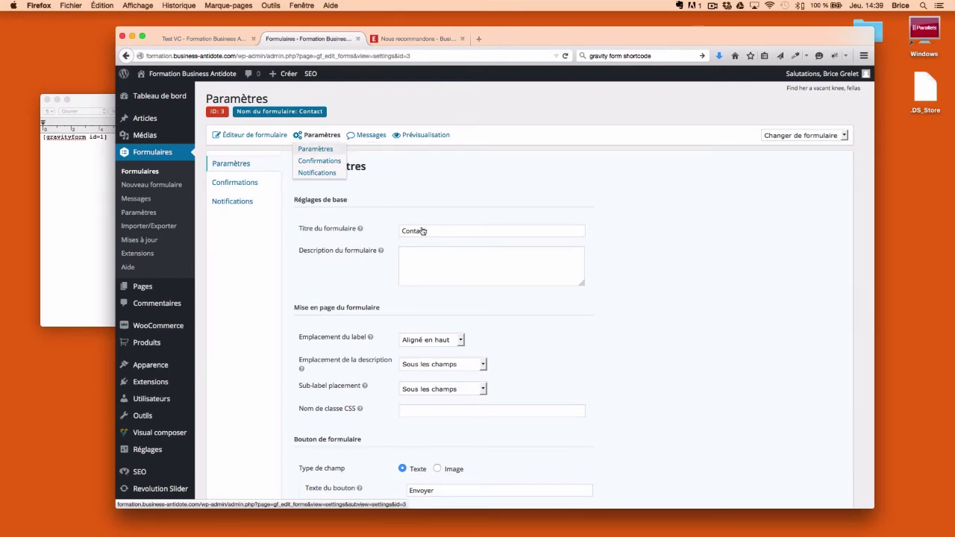
scroll(597, 273, down, 5)
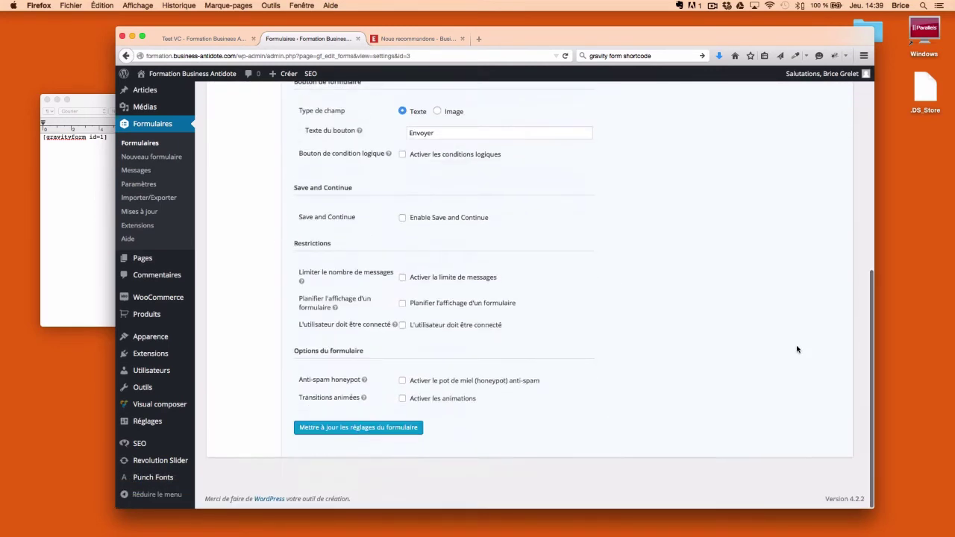
scroll(597, 273, up, 5)
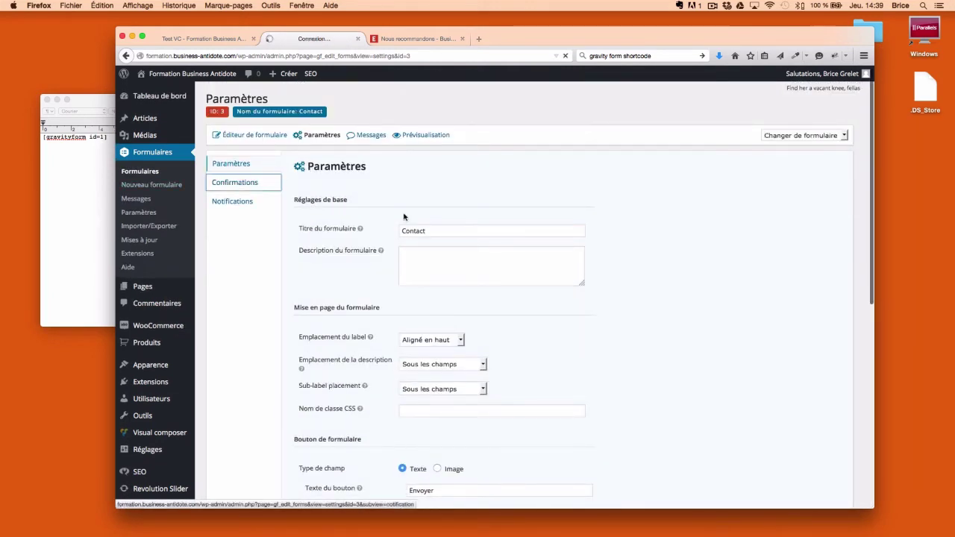
- View the Contact form's Confirmations settings and its Notifications settings
click(228, 183)
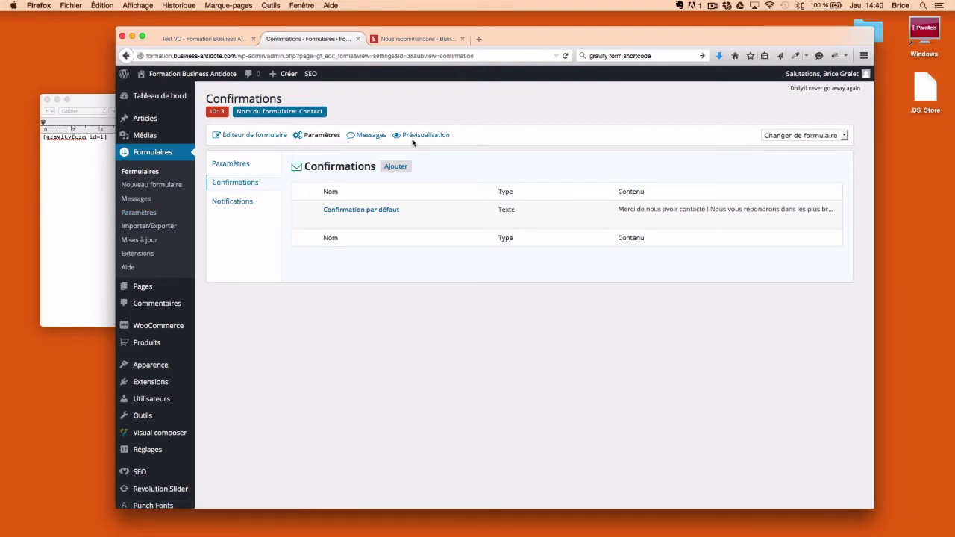
mouse_move(302, 139)
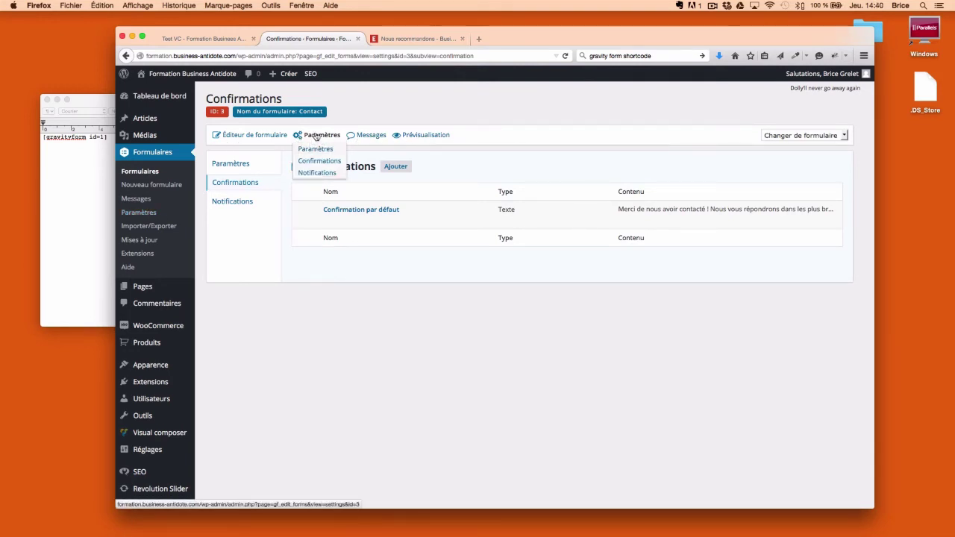
click(316, 174)
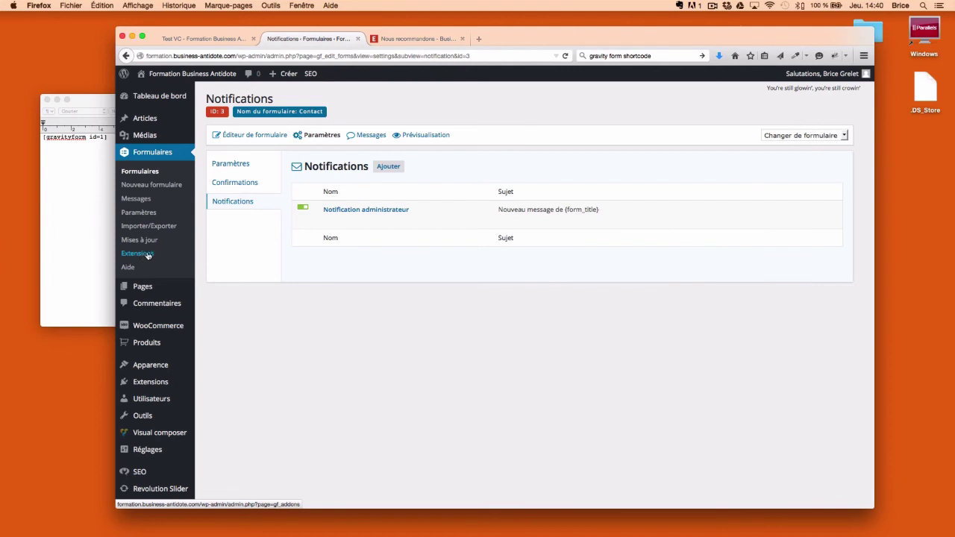
- Browse the available Gravity Forms add-ons
click(138, 254)
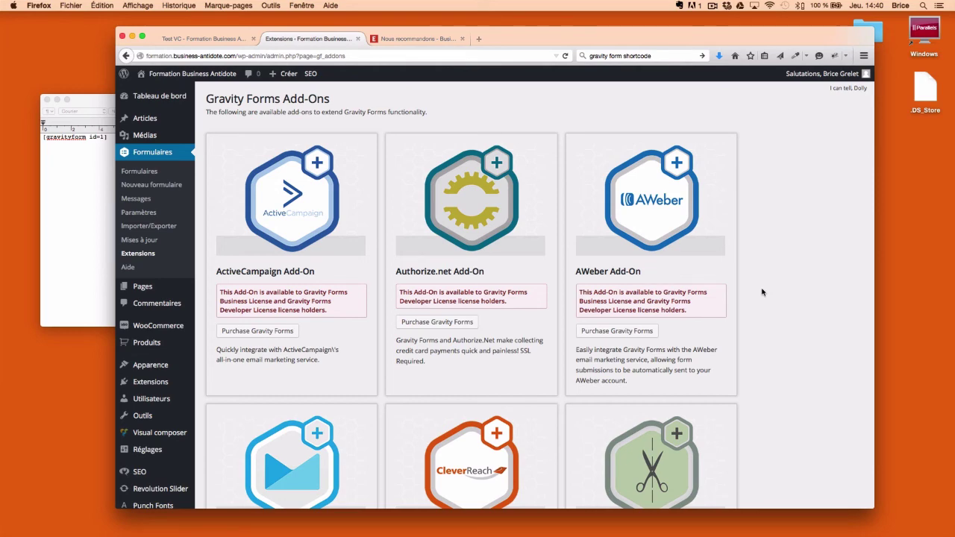
scroll(762, 291, down, 10)
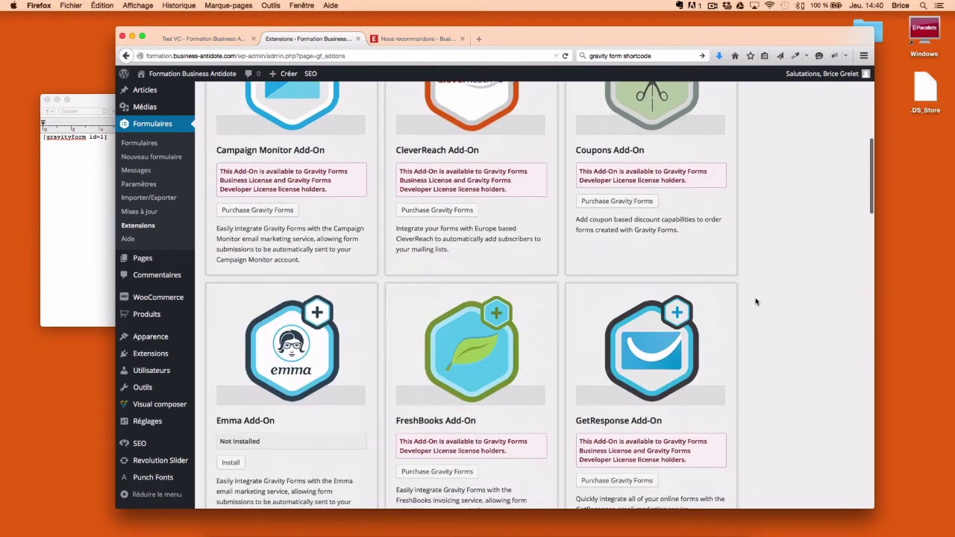
scroll(756, 301, down, 20)
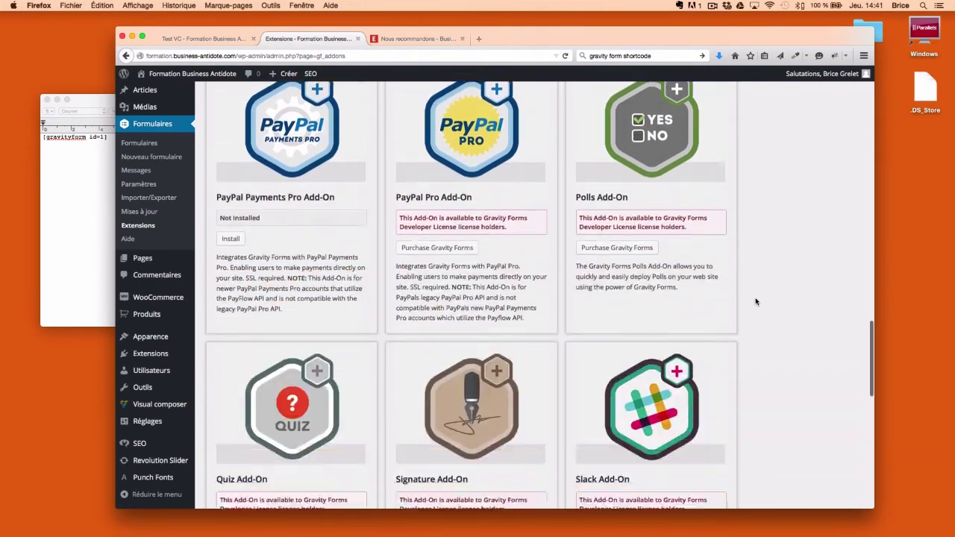
scroll(756, 302, down, 10)
scroll(756, 302, up, 20)
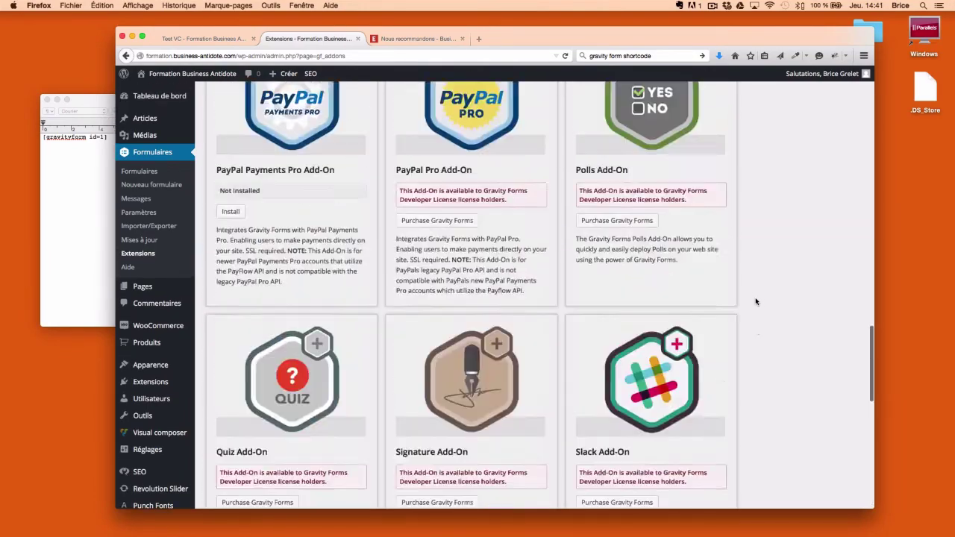
scroll(756, 301, up, 10)
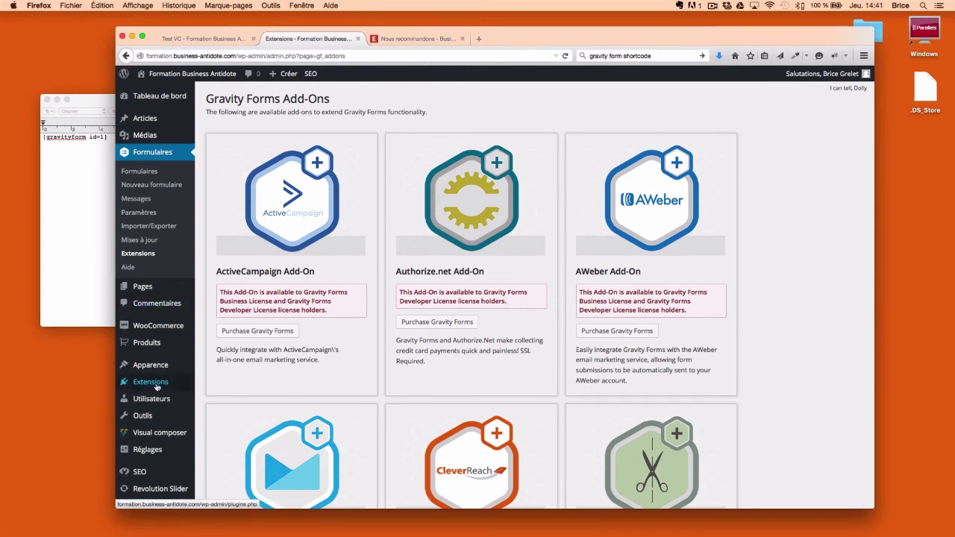
- Add the Gravity Forms Formulaire widget to the site's widget area between Chercher and Calendrier, using the Contact form, and collapse its settings
mouse_move(159, 366)
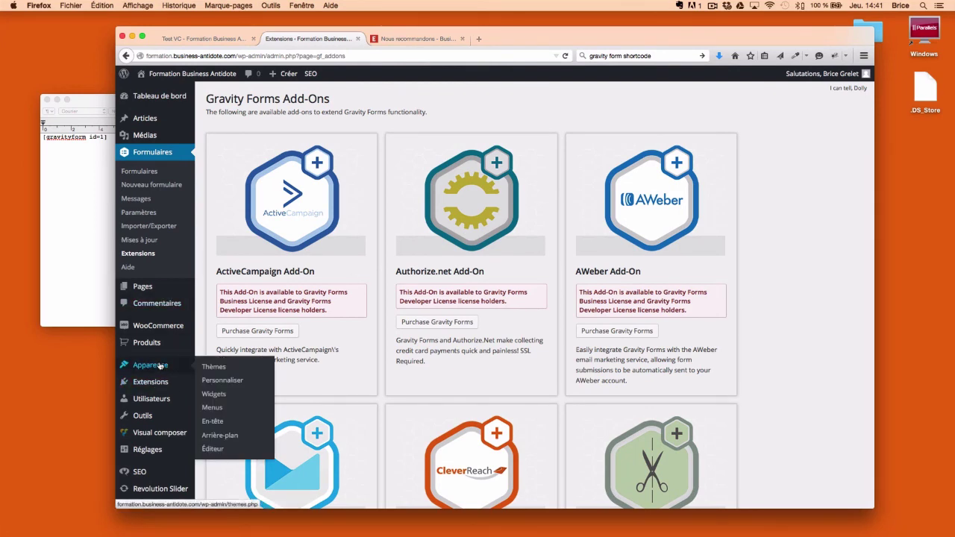
click(218, 395)
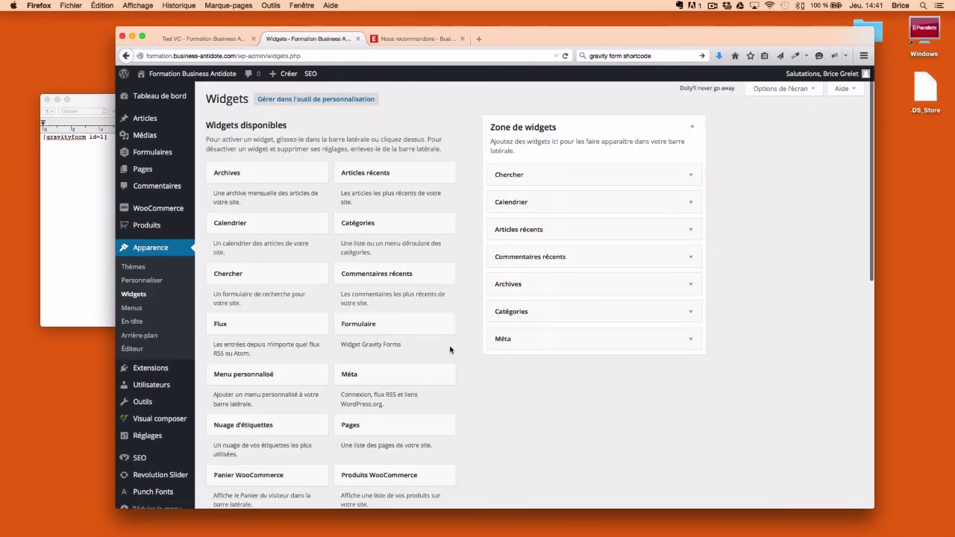
scroll(461, 346, down, 10)
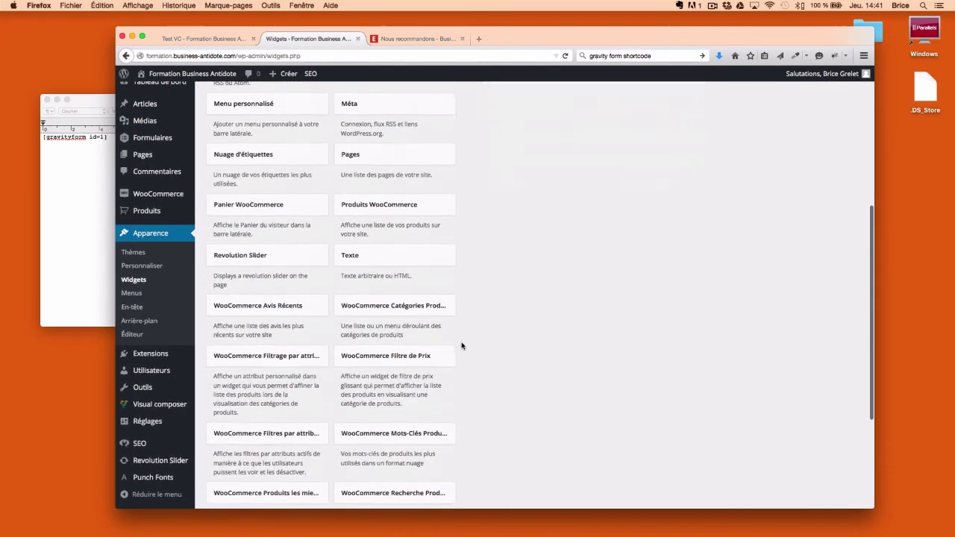
scroll(461, 345, down, 5)
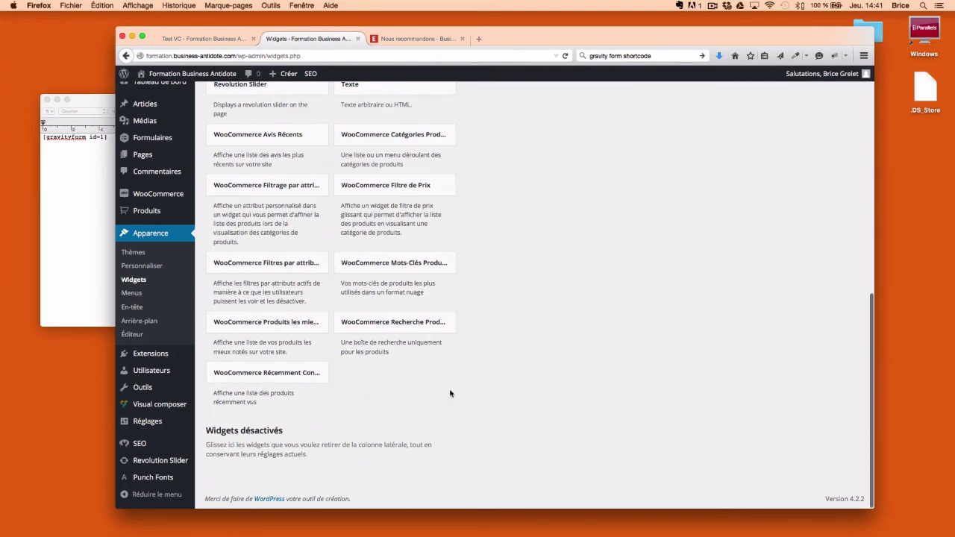
scroll(538, 403, up, 5)
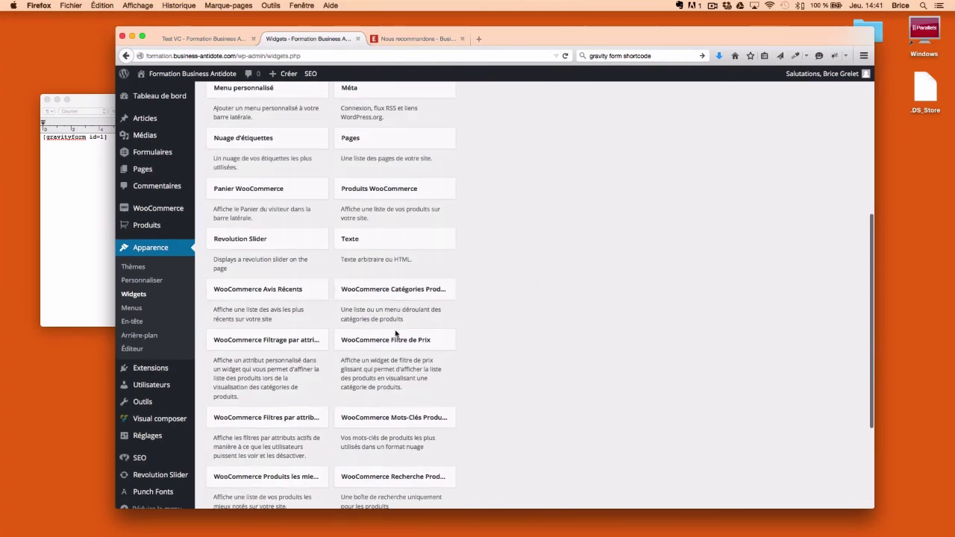
scroll(387, 370, down, 4)
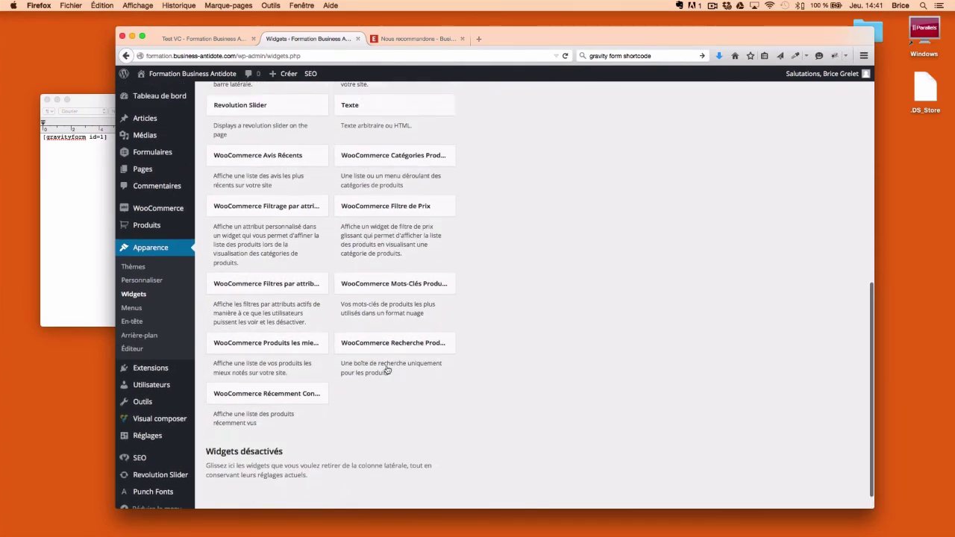
scroll(387, 371, up, 10)
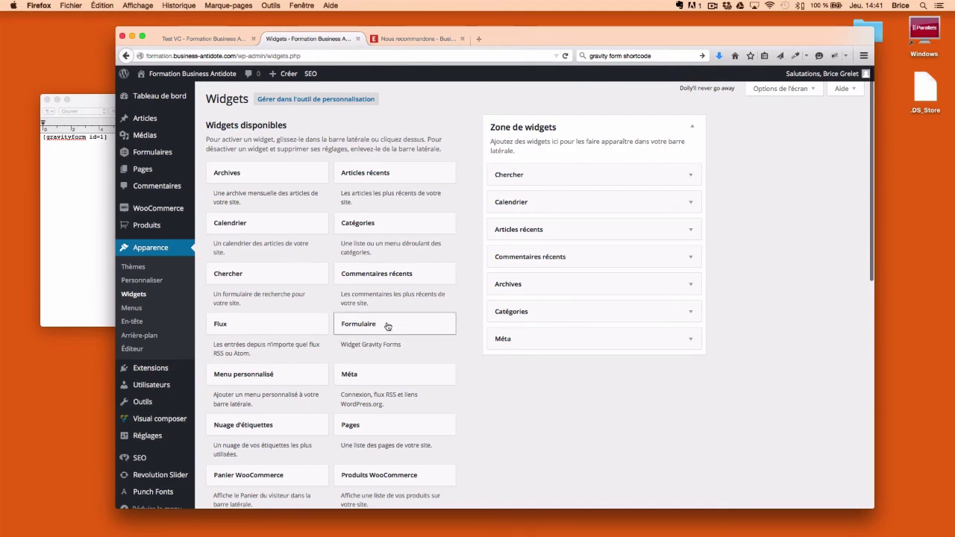
drag(383, 327, 591, 203)
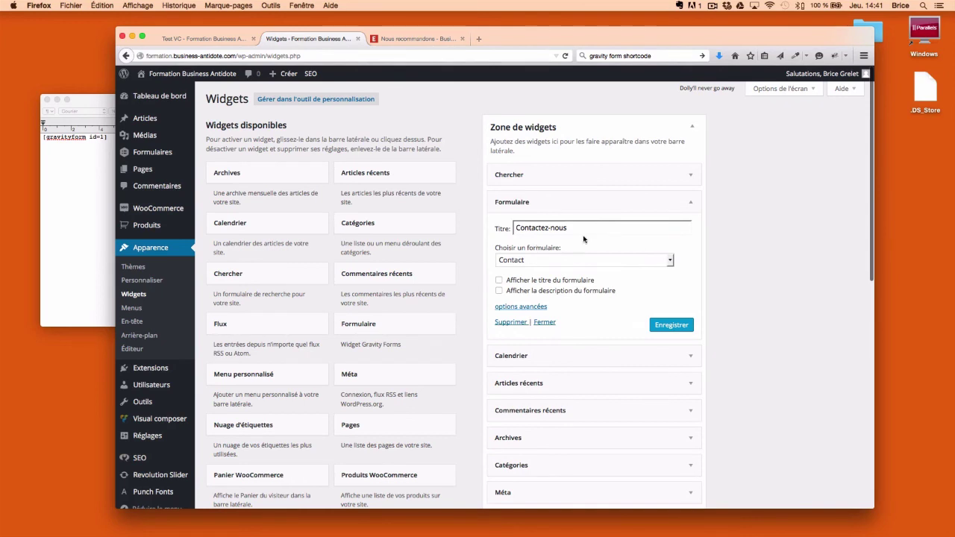
click(555, 260)
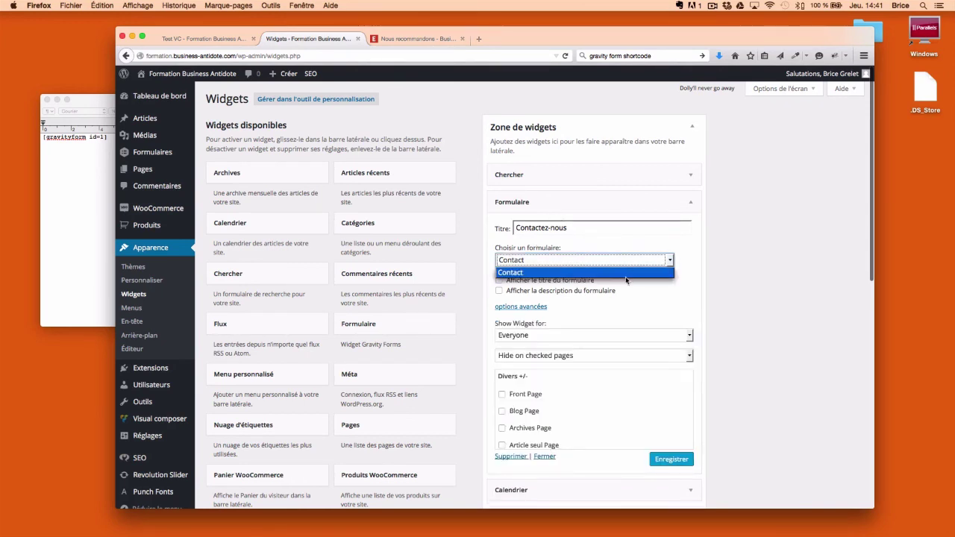
click(698, 282)
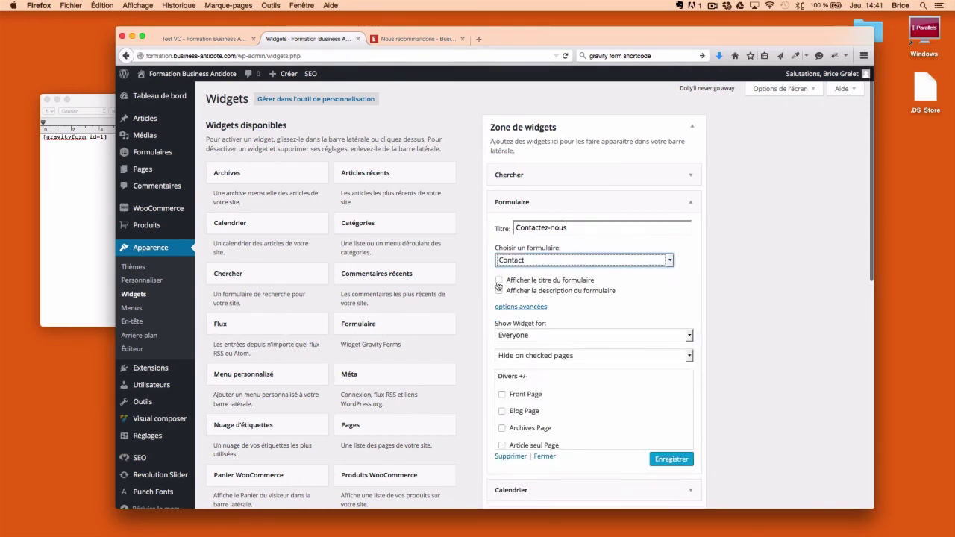
click(691, 202)
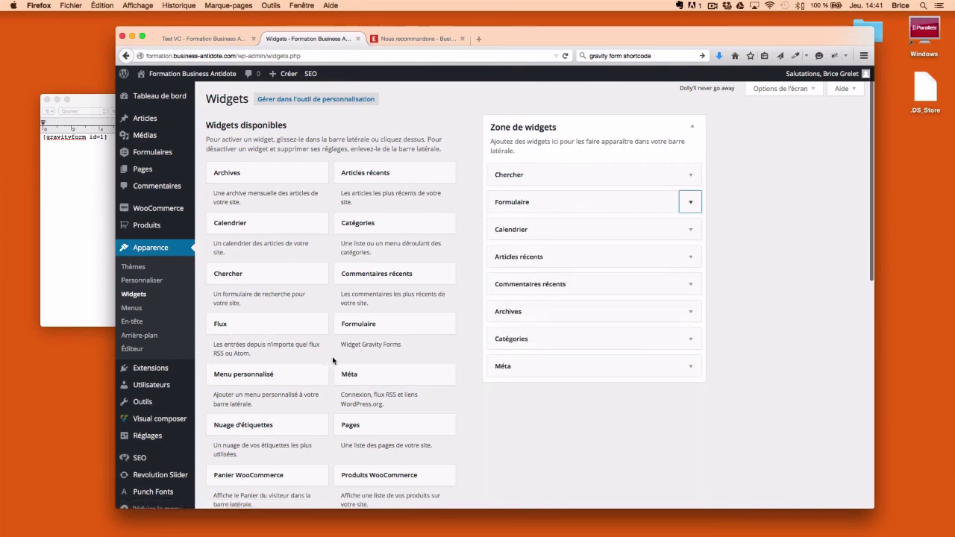